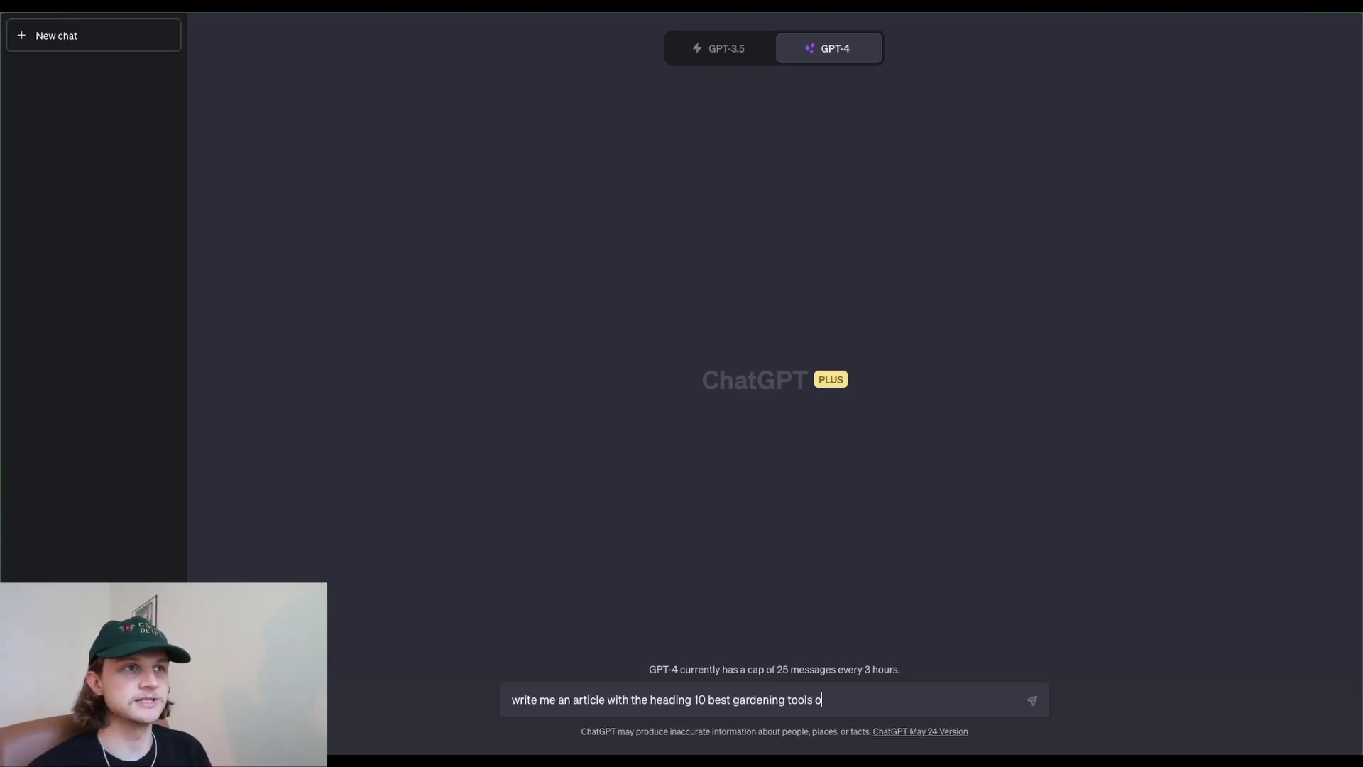
Prompt GPT-4 for a '10 best gardening tools of 2022' article with perplexity, burstiness and anecdotes
type("means to write with")
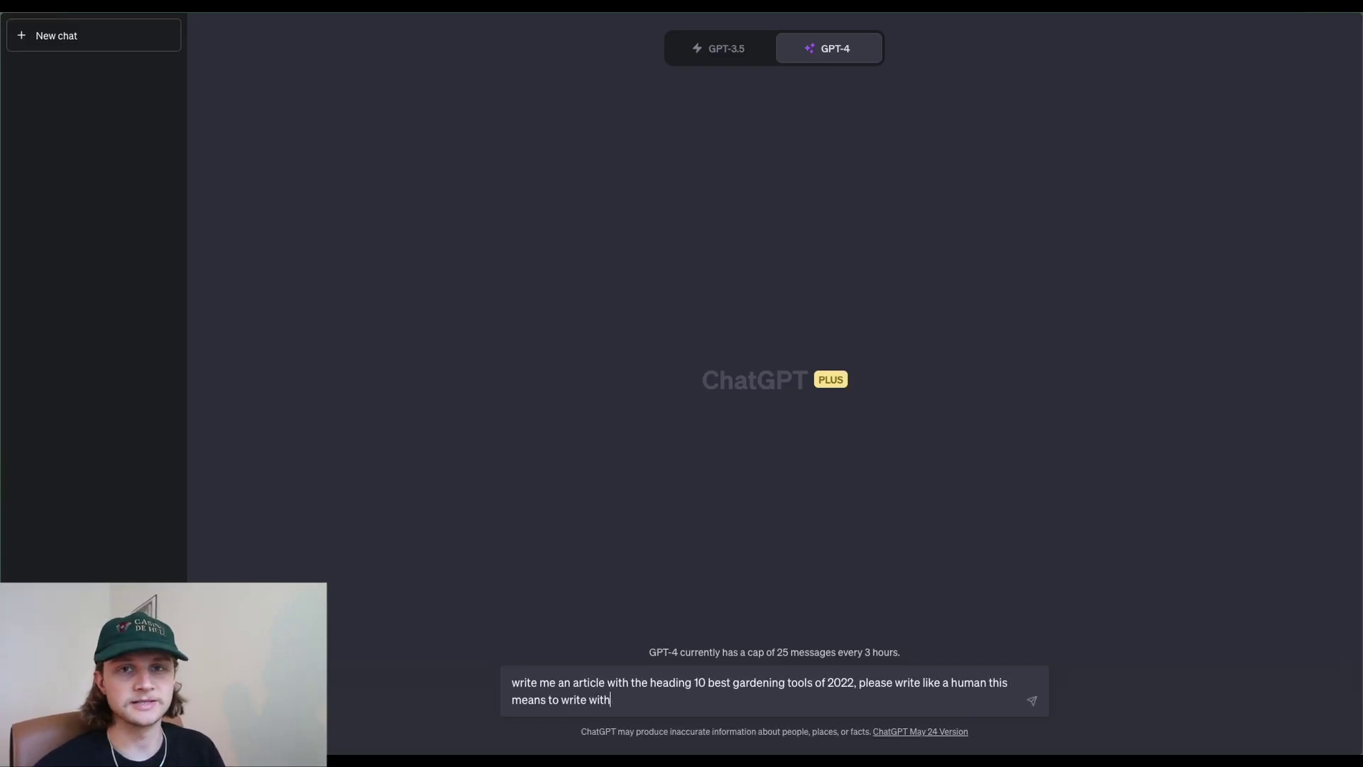
type(" a higher amount of perplexity and burstiness as well as usi")
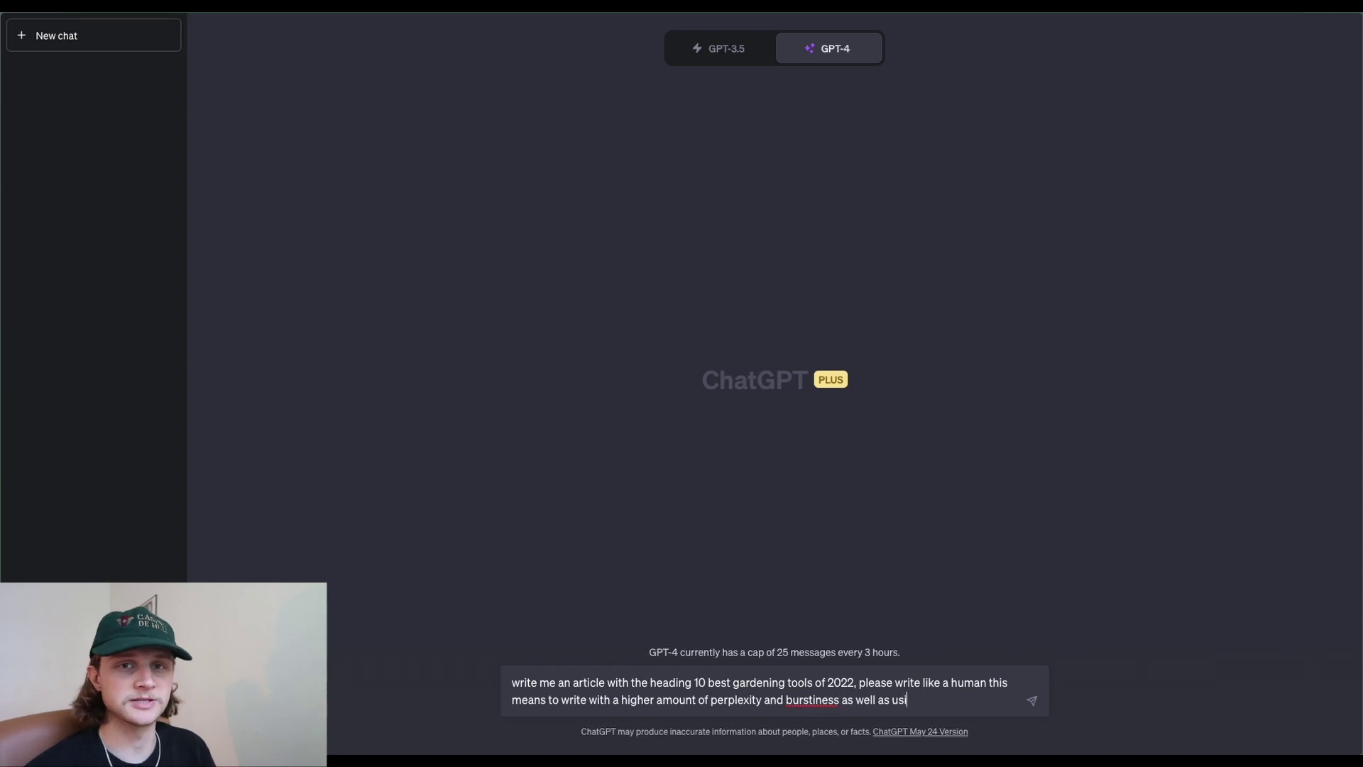
type("ng ")
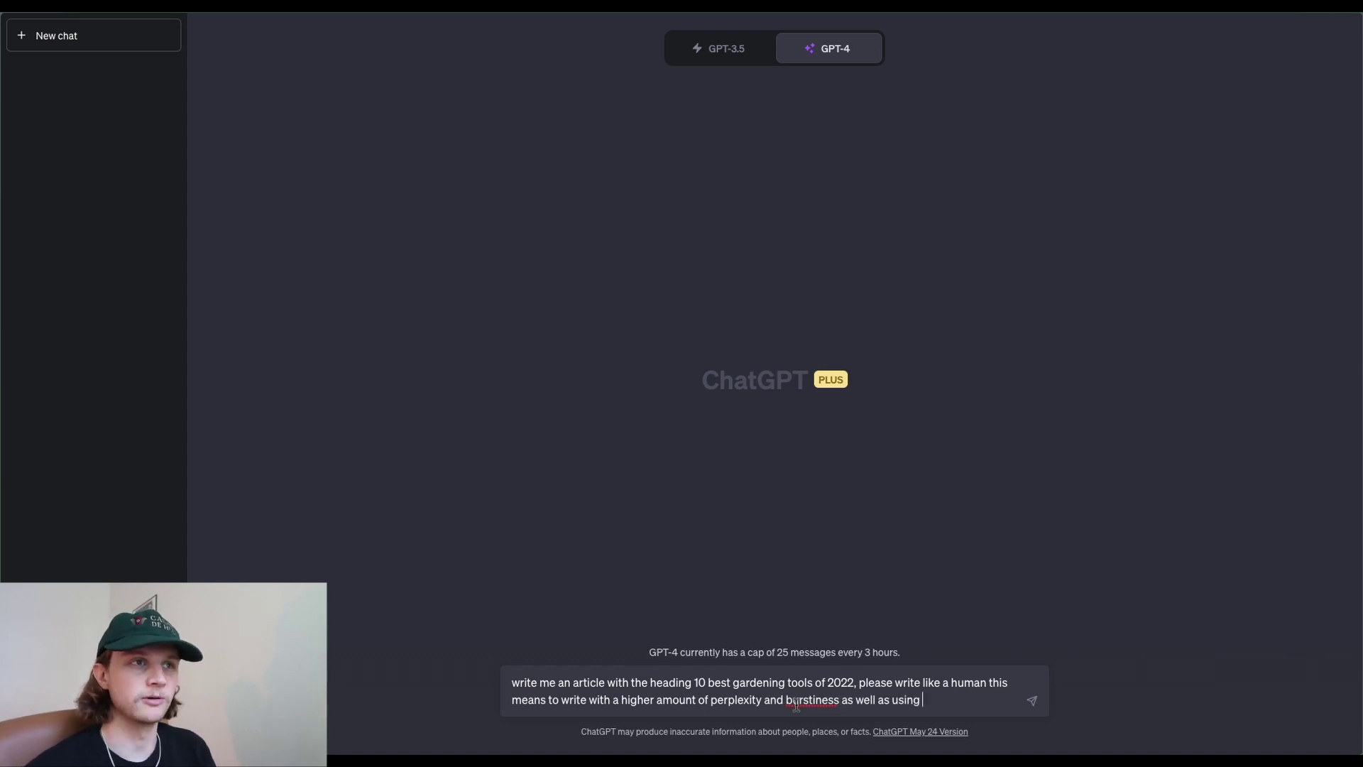
type("anecdotes")
key("Return")
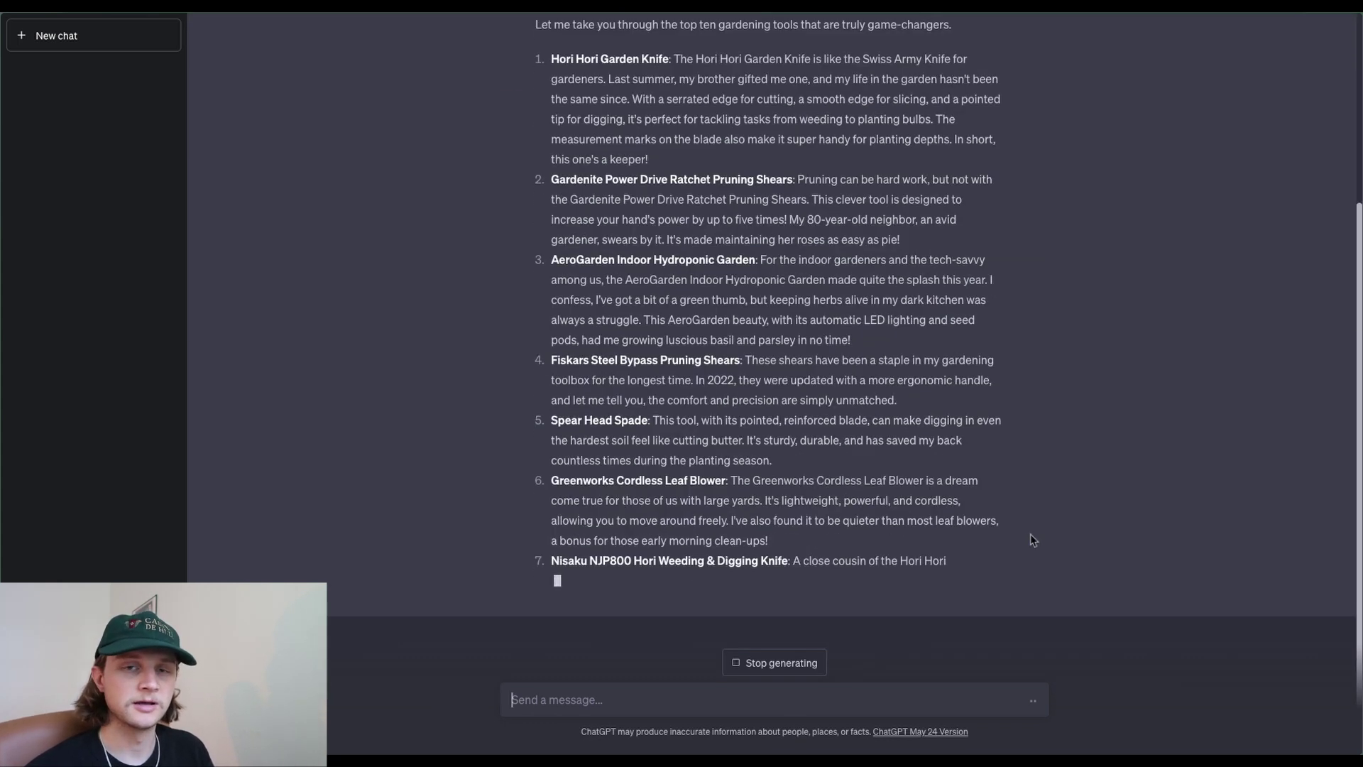
scroll(1029, 534, "up", 5)
scroll(815, 415, "down", 6)
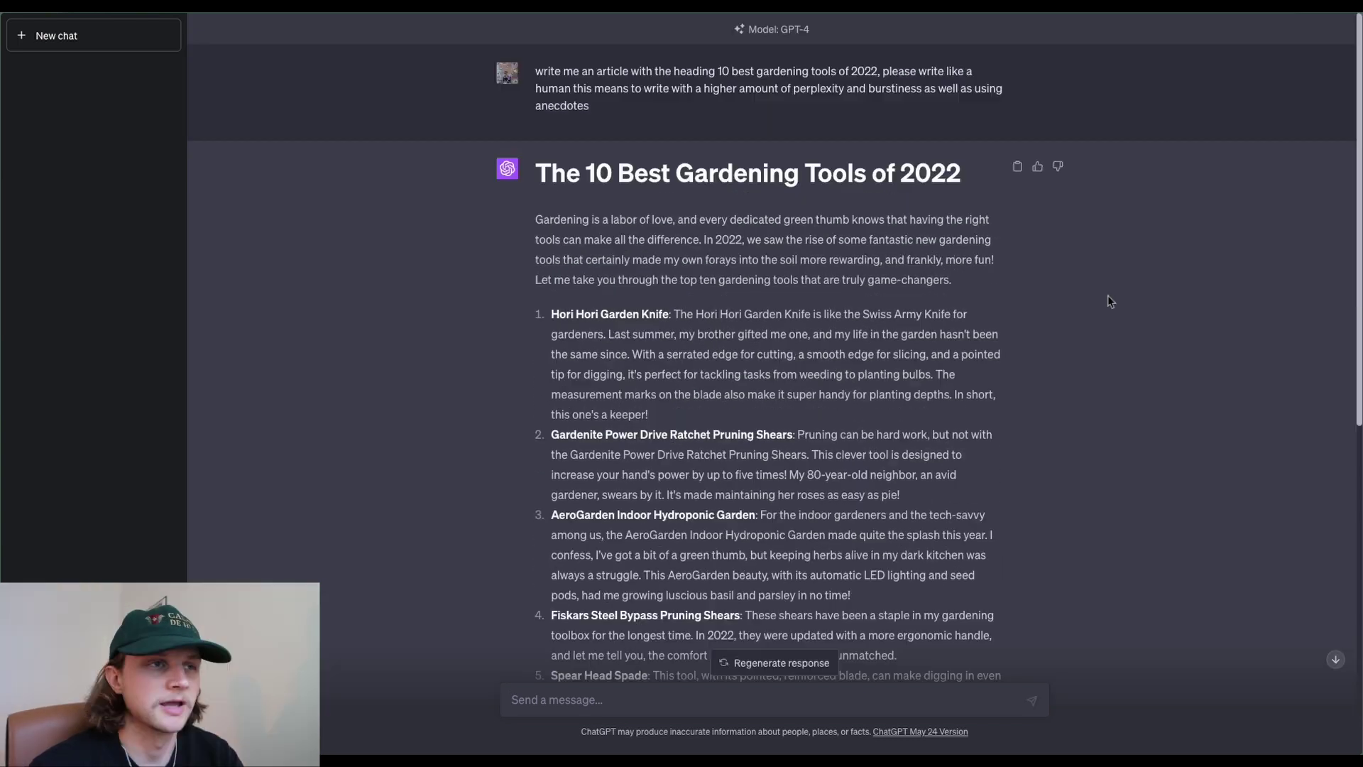
Copy the gardening article into Smodin's AI Content Detector and run detection
left_click_drag(537, 170, 836, 591)
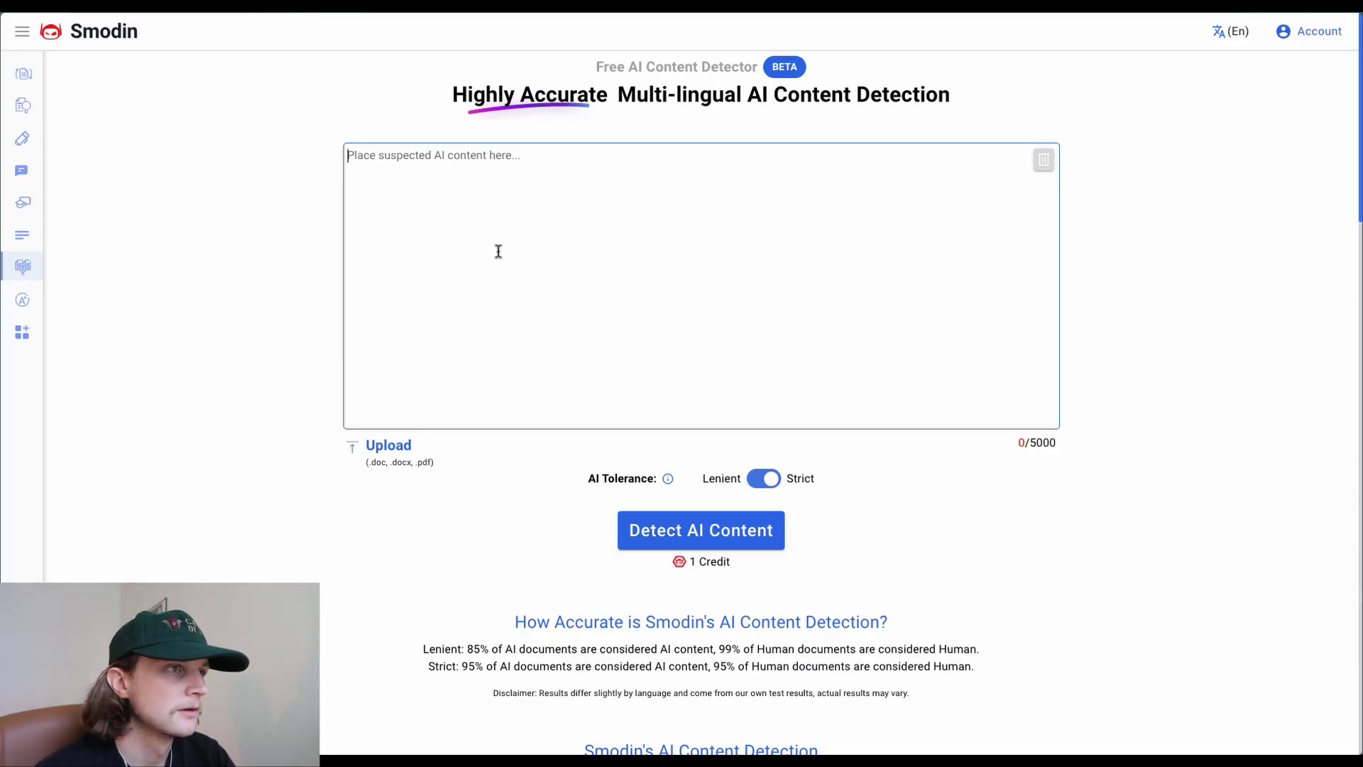
key("ctrl+v")
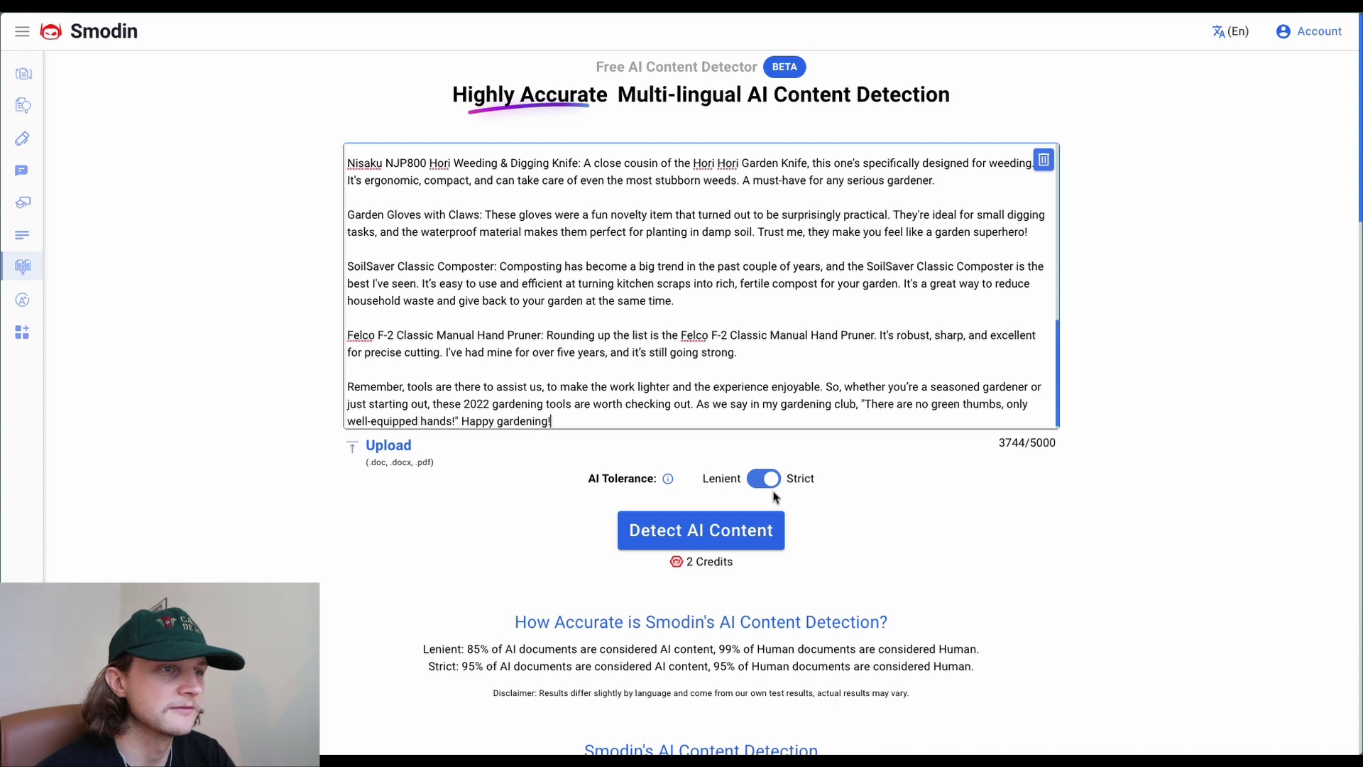
left_click(692, 539)
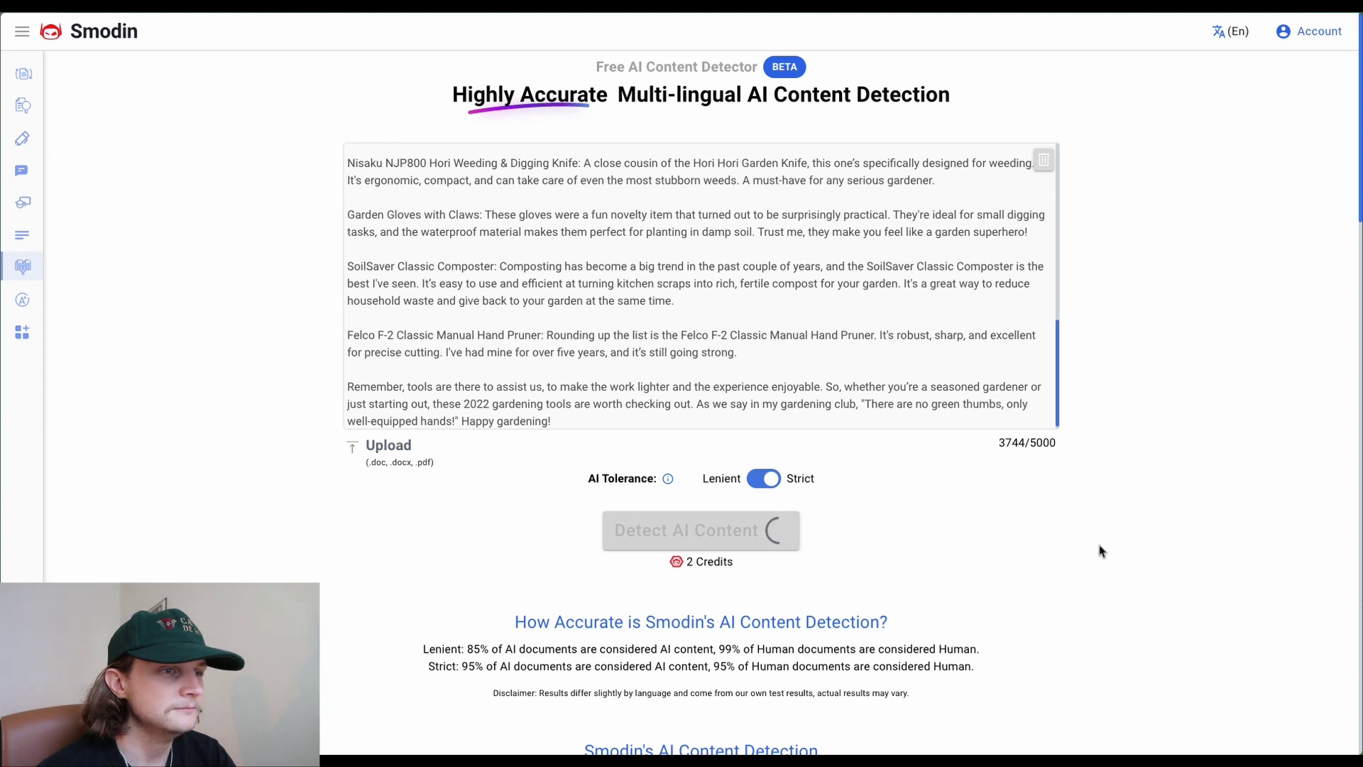
Review Smodin's results: content likely human written, 10.9% AI likelihood
scroll(1096, 550, "down", 3)
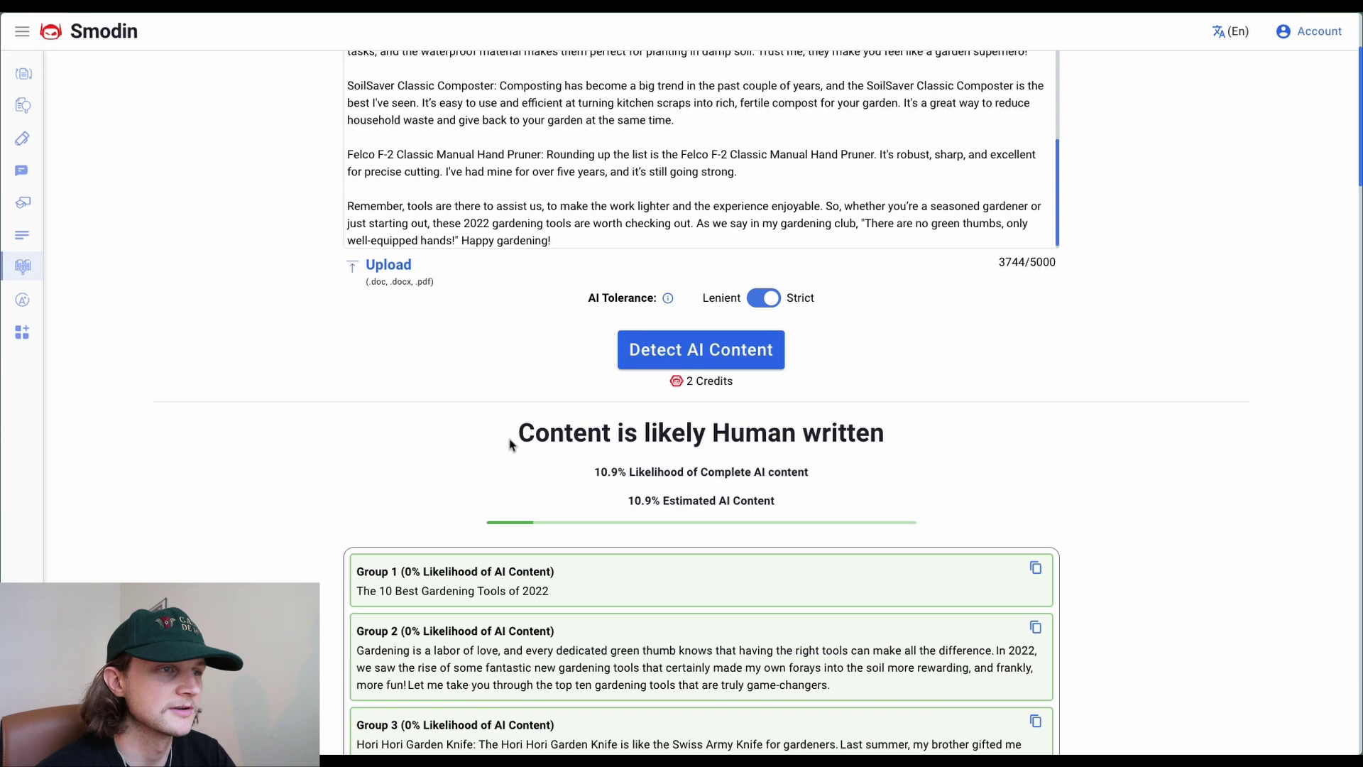
scroll(720, 455, "down", 1)
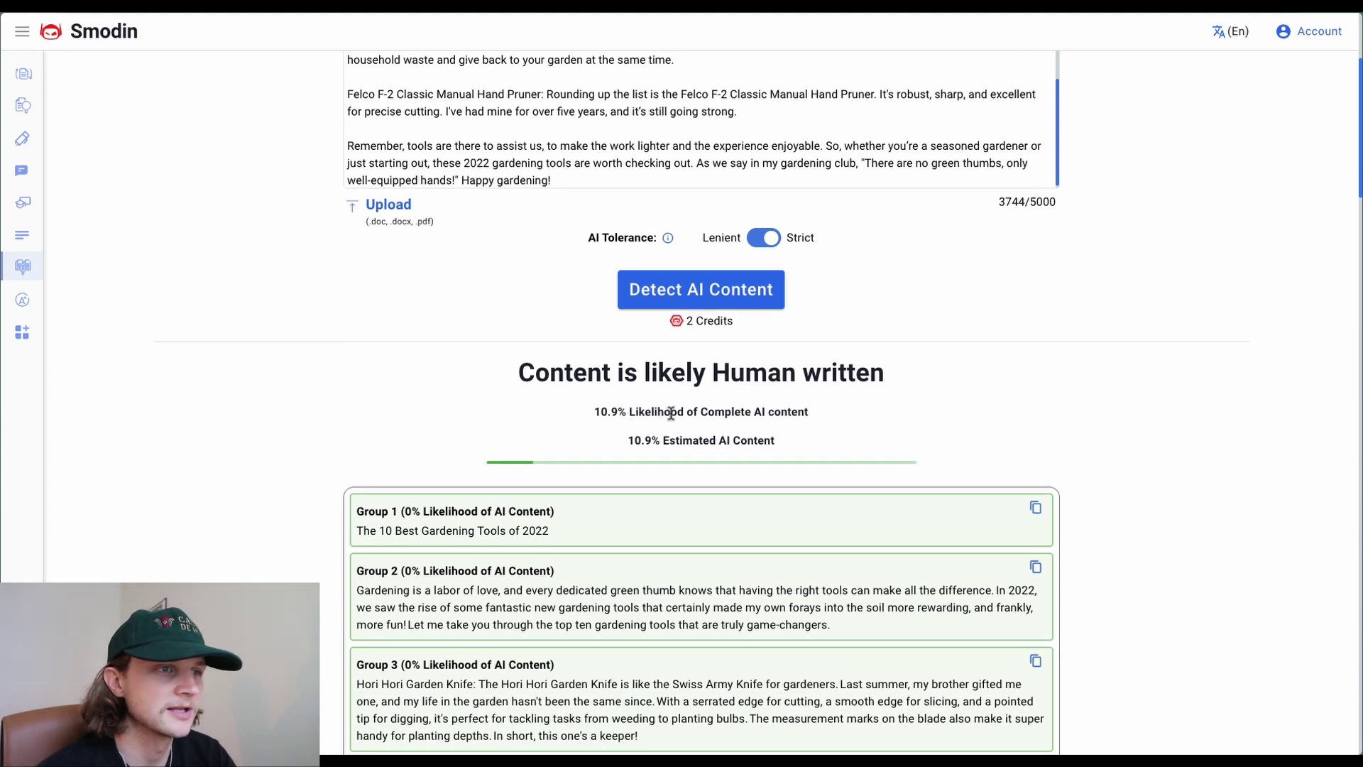
scroll(783, 417, "down", 4)
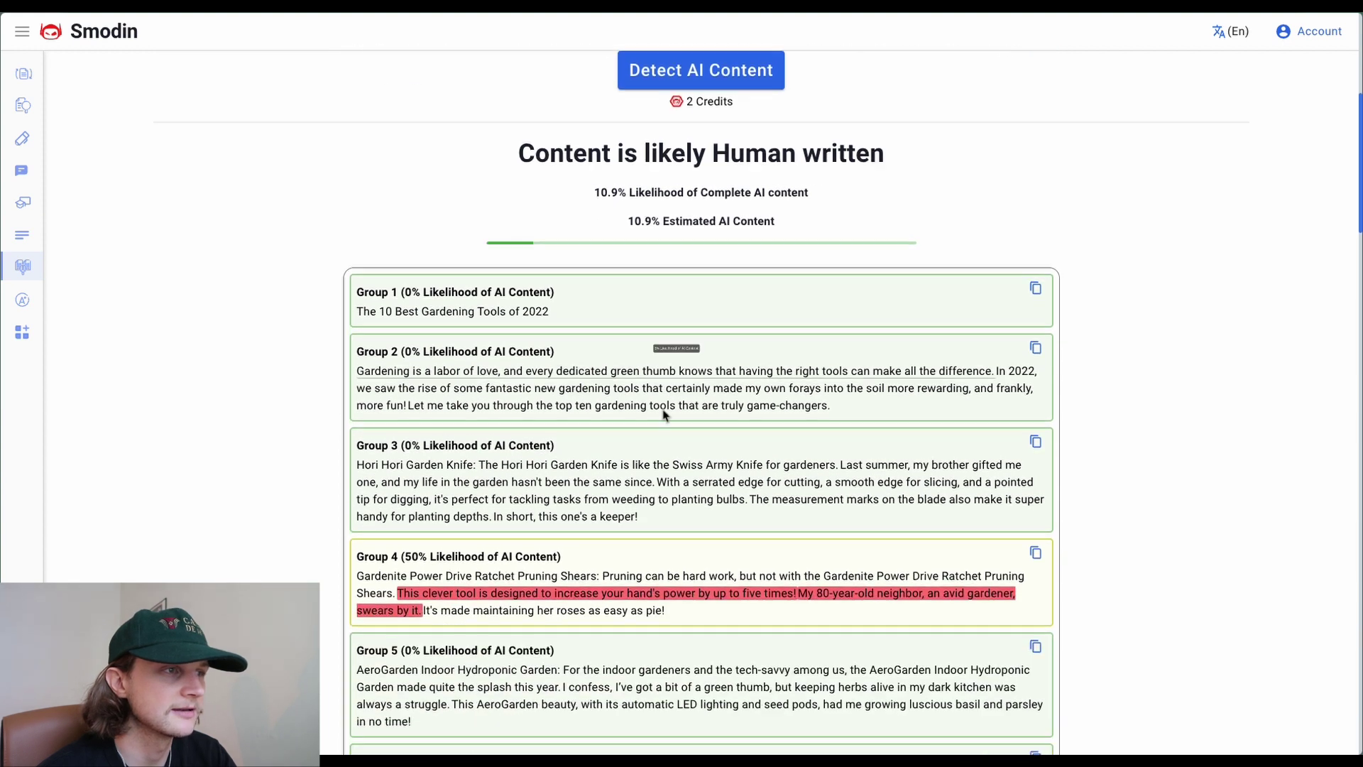
scroll(986, 456, "down", 5)
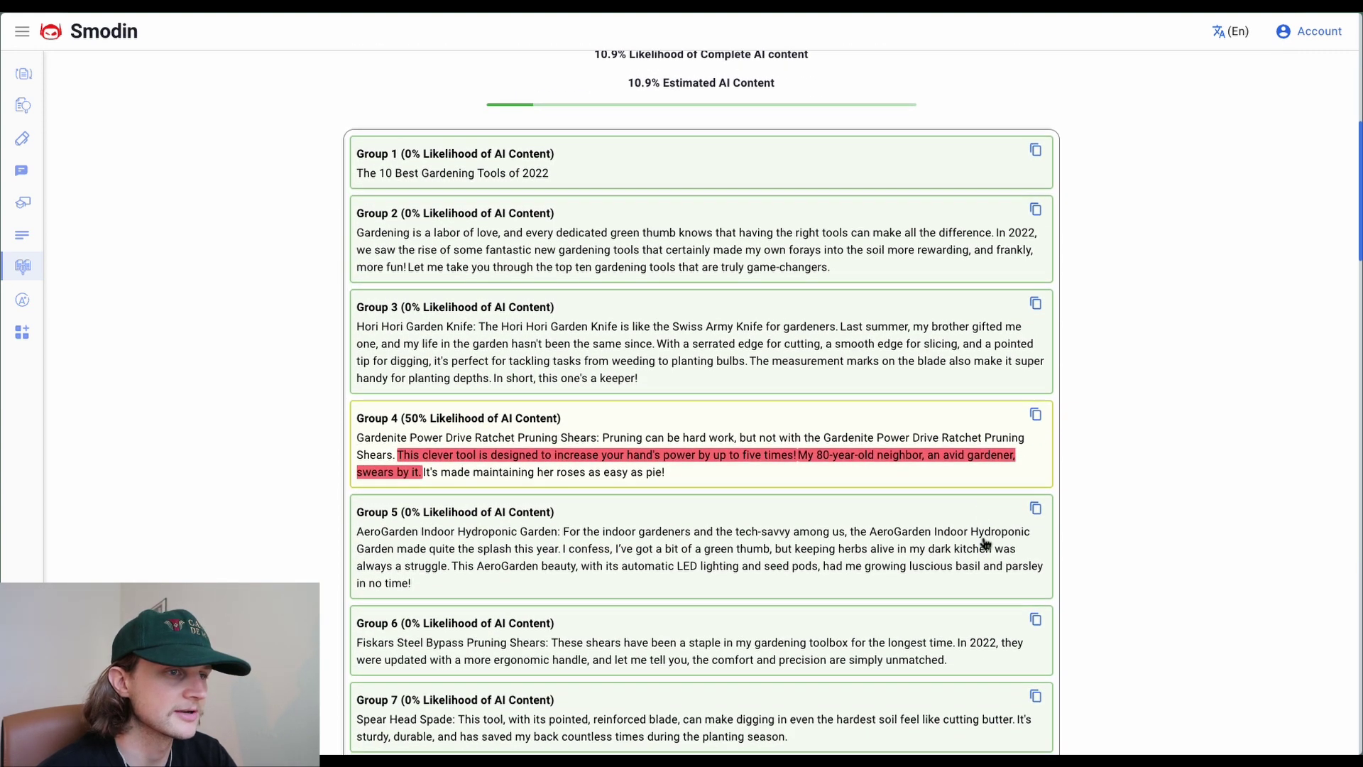
scroll(635, 585, "down", 5)
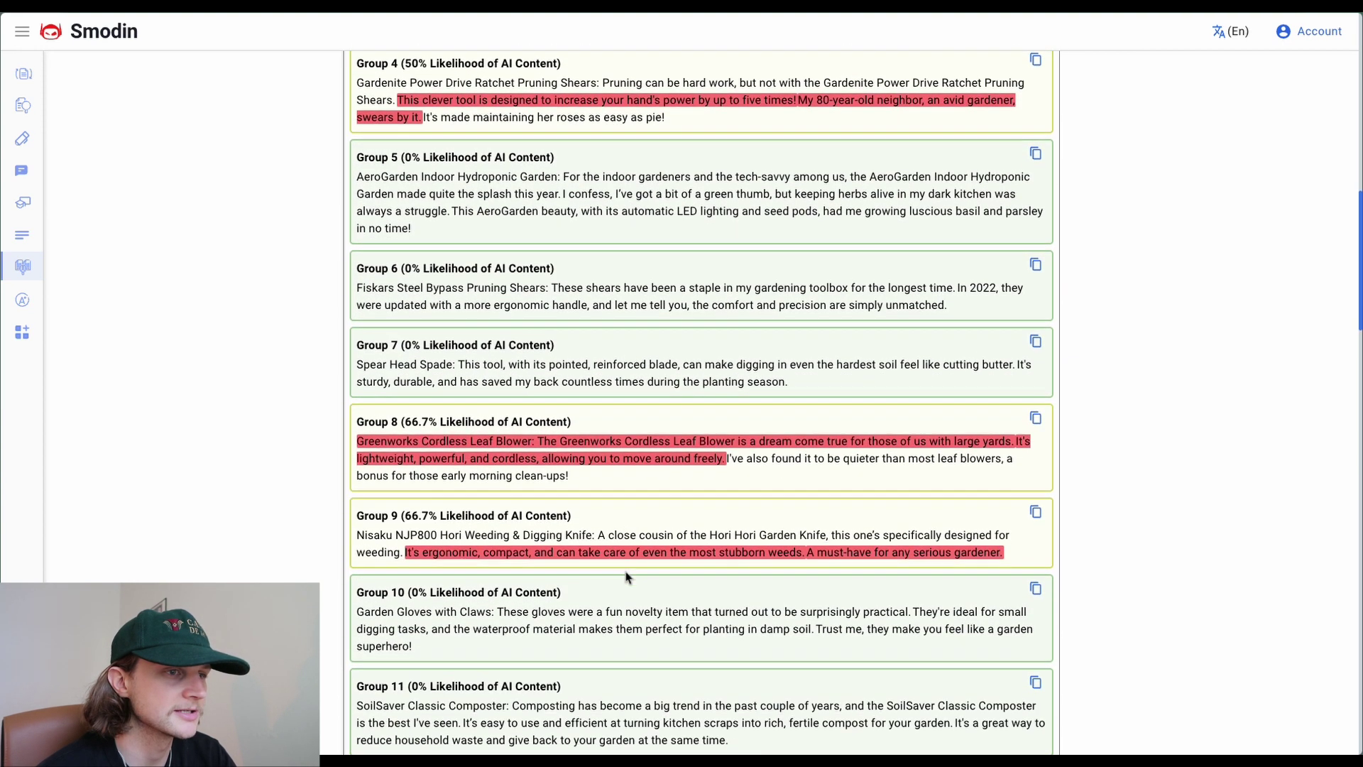
scroll(626, 576, "down", 1)
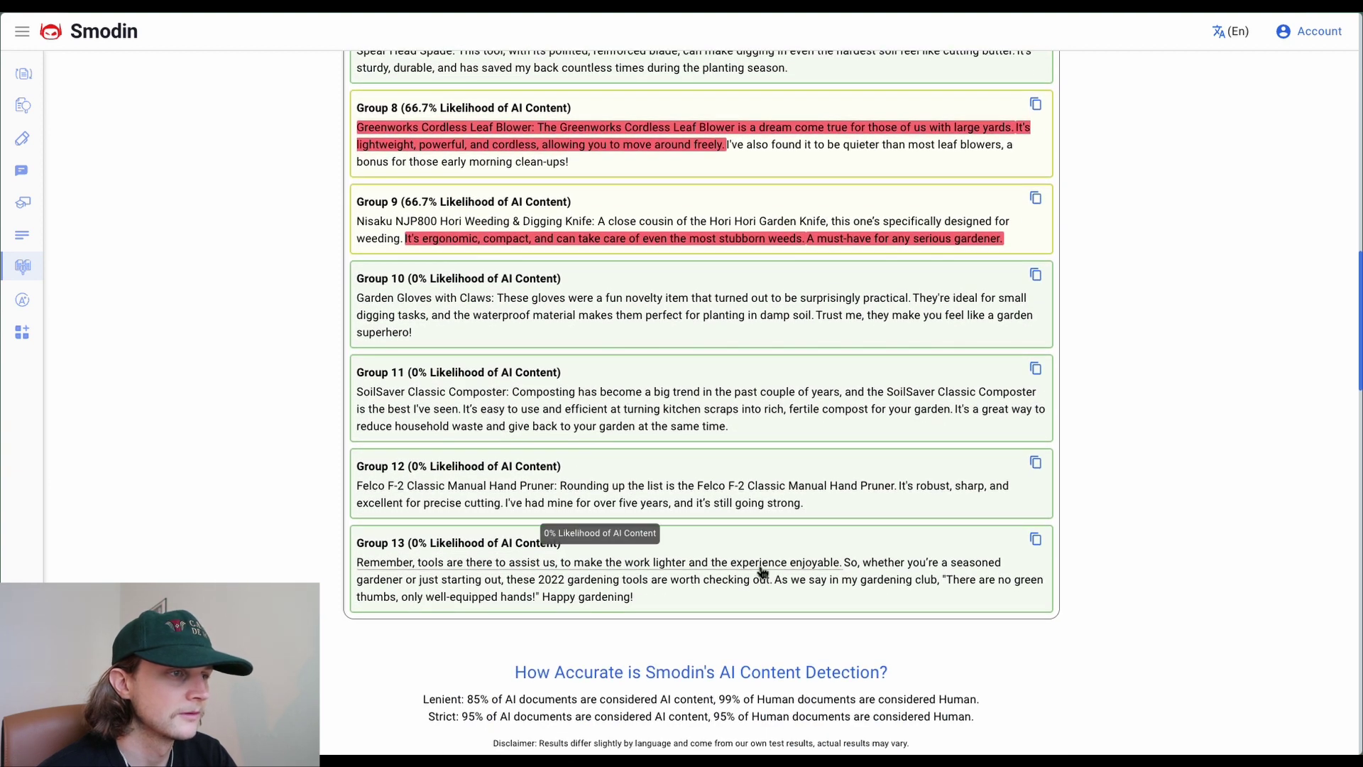
scroll(476, 497, "up", 10)
scroll(476, 426, "down", 2)
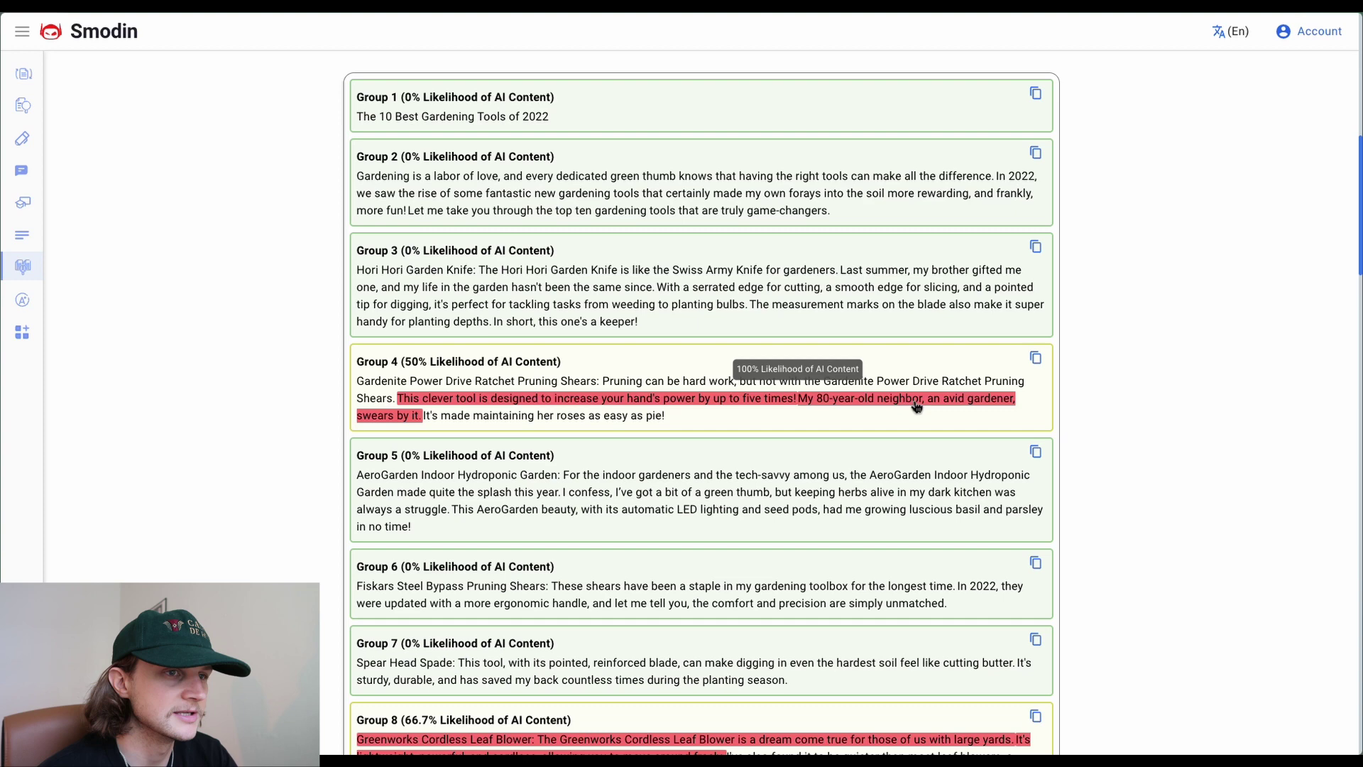
scroll(624, 416, "down", 1)
scroll(761, 133, "up", 5)
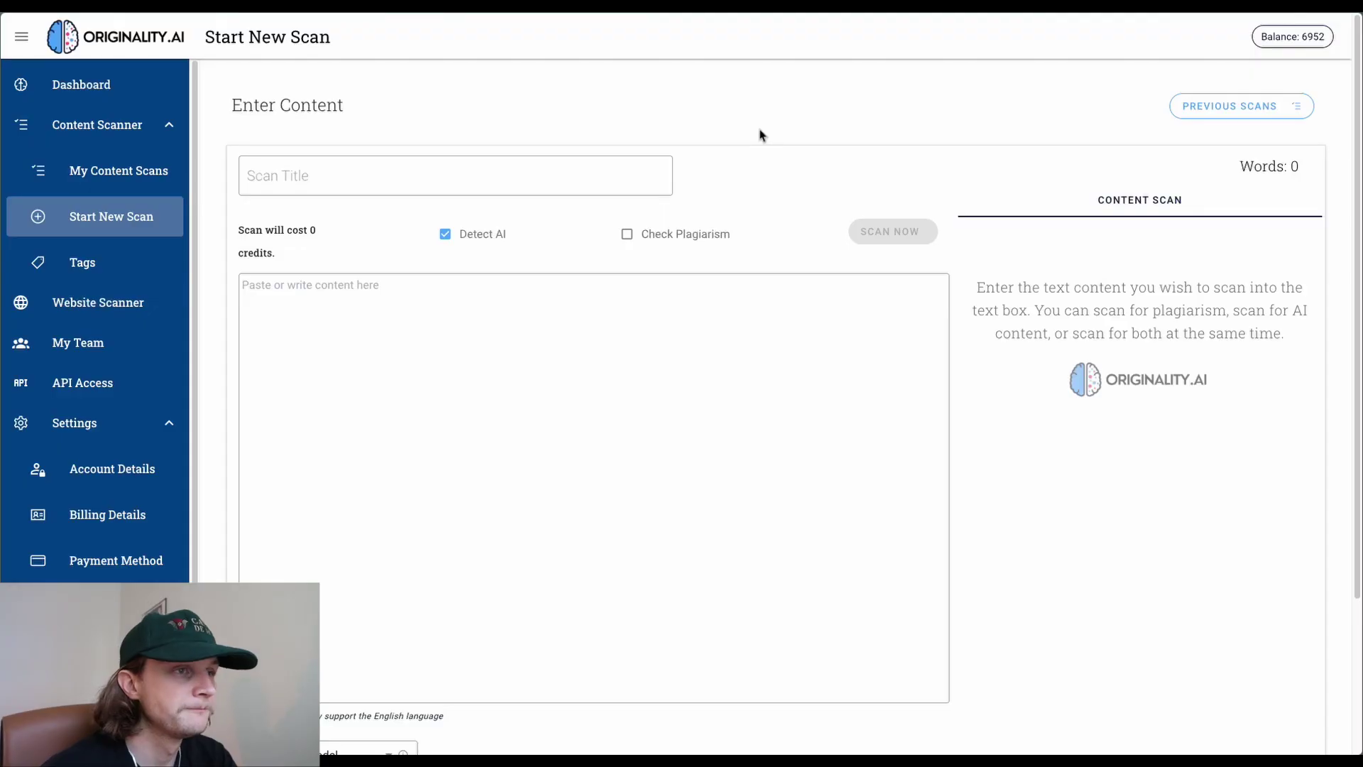
Paste the gardening article into Originality.AI's content box and start the scan
left_click(565, 333)
key("ctrl+v")
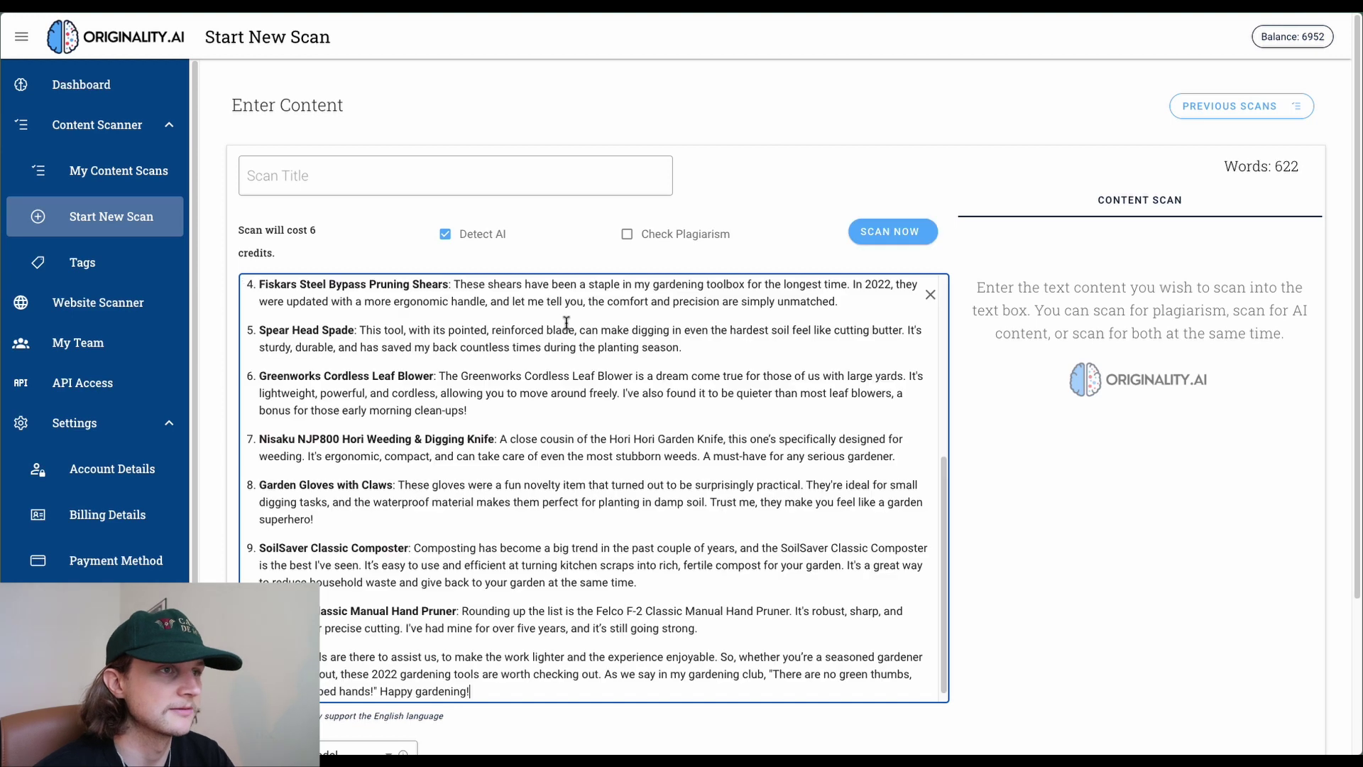
left_click(866, 242)
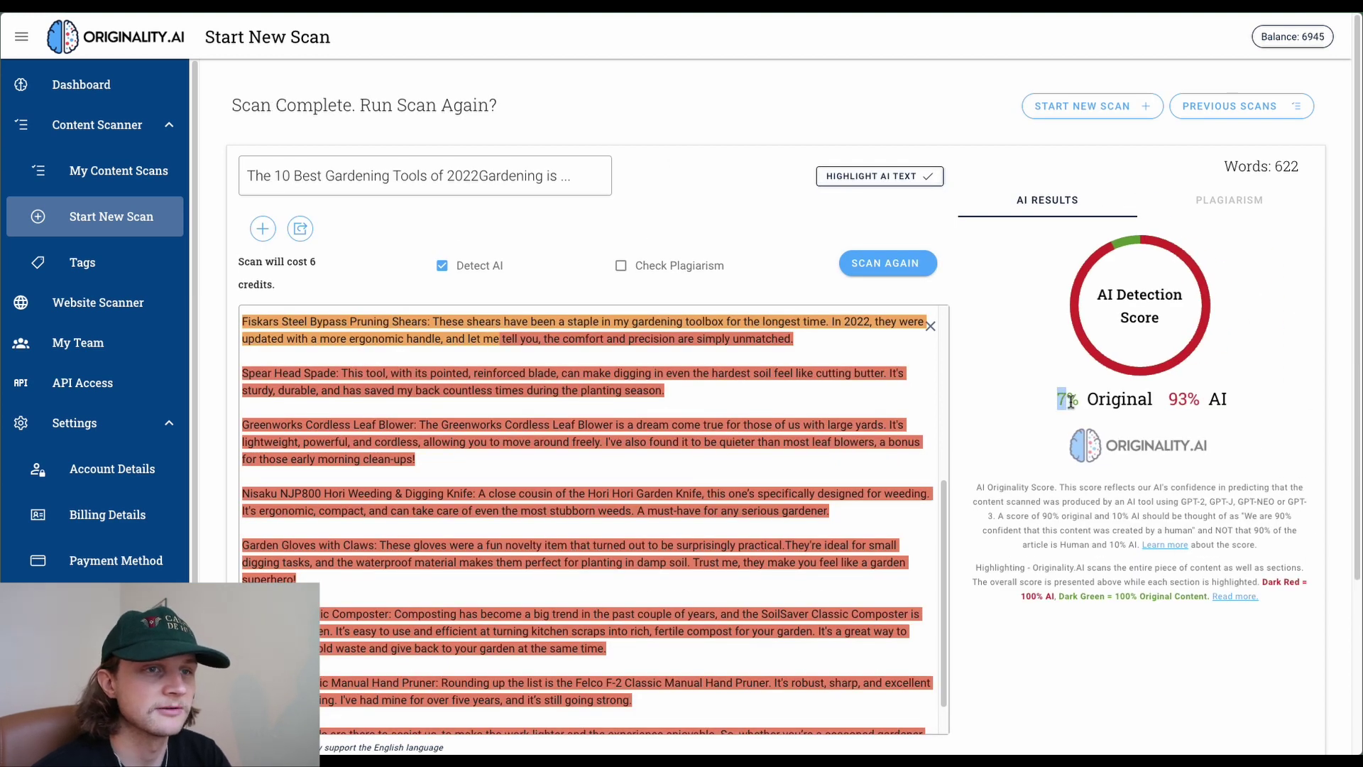
Review the 93% AI, 7% Original score and the highlighted opening paragraphs
left_click_drag(1168, 400, 1190, 401)
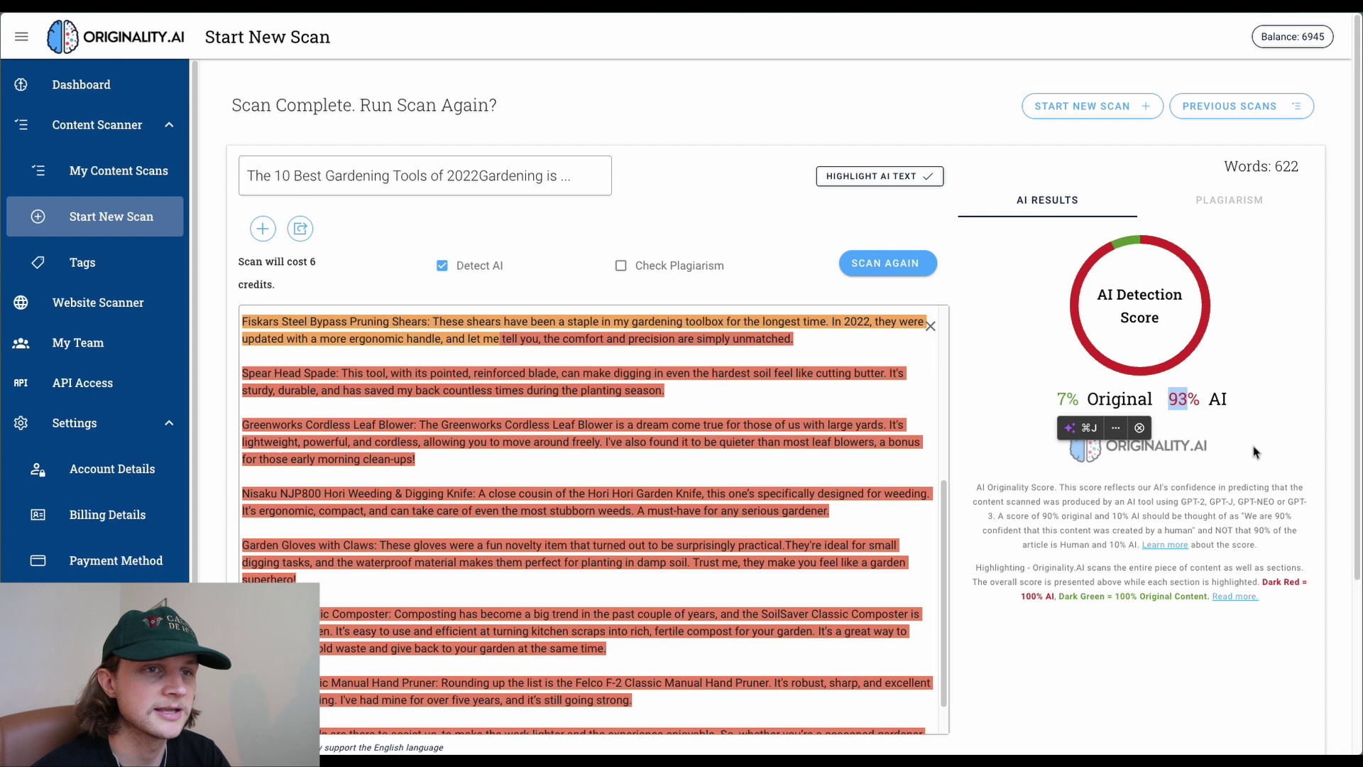
left_click(1217, 499)
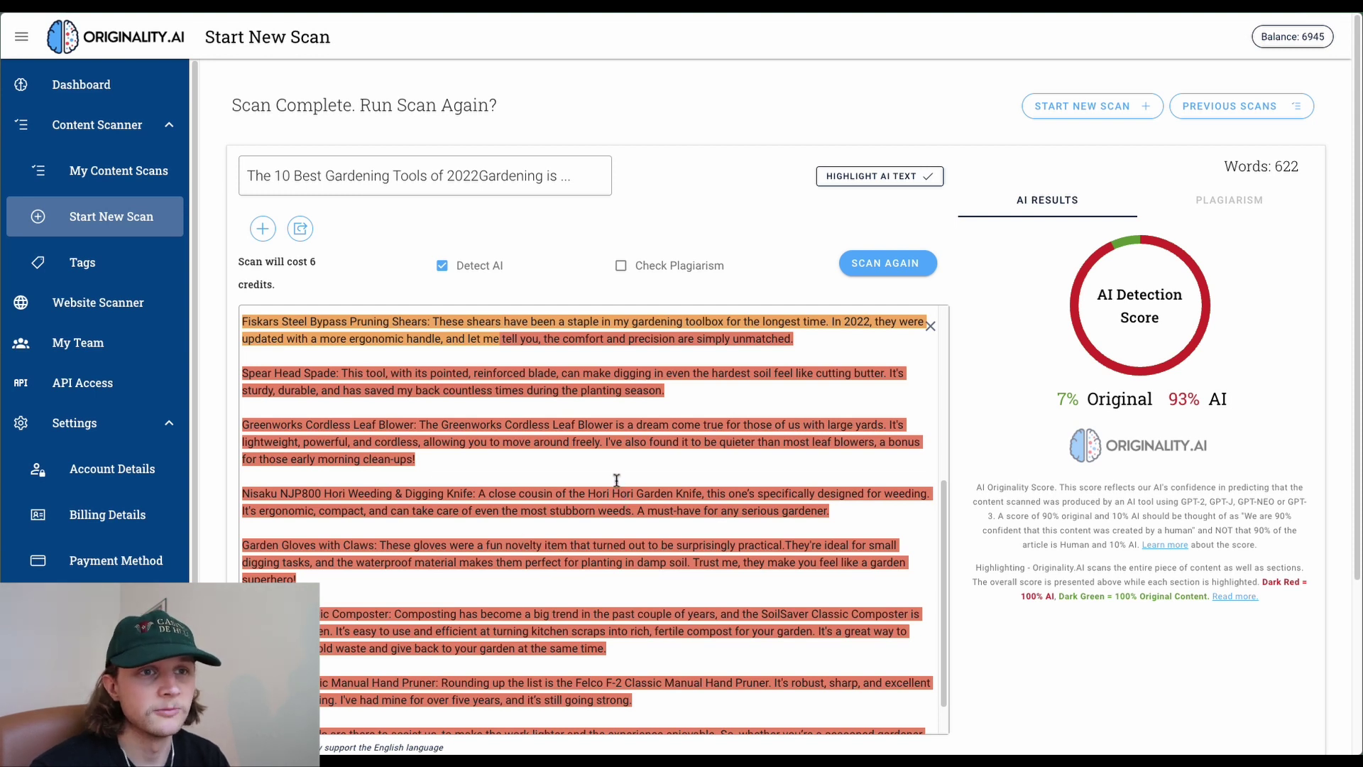
scroll(539, 419, "up", 5)
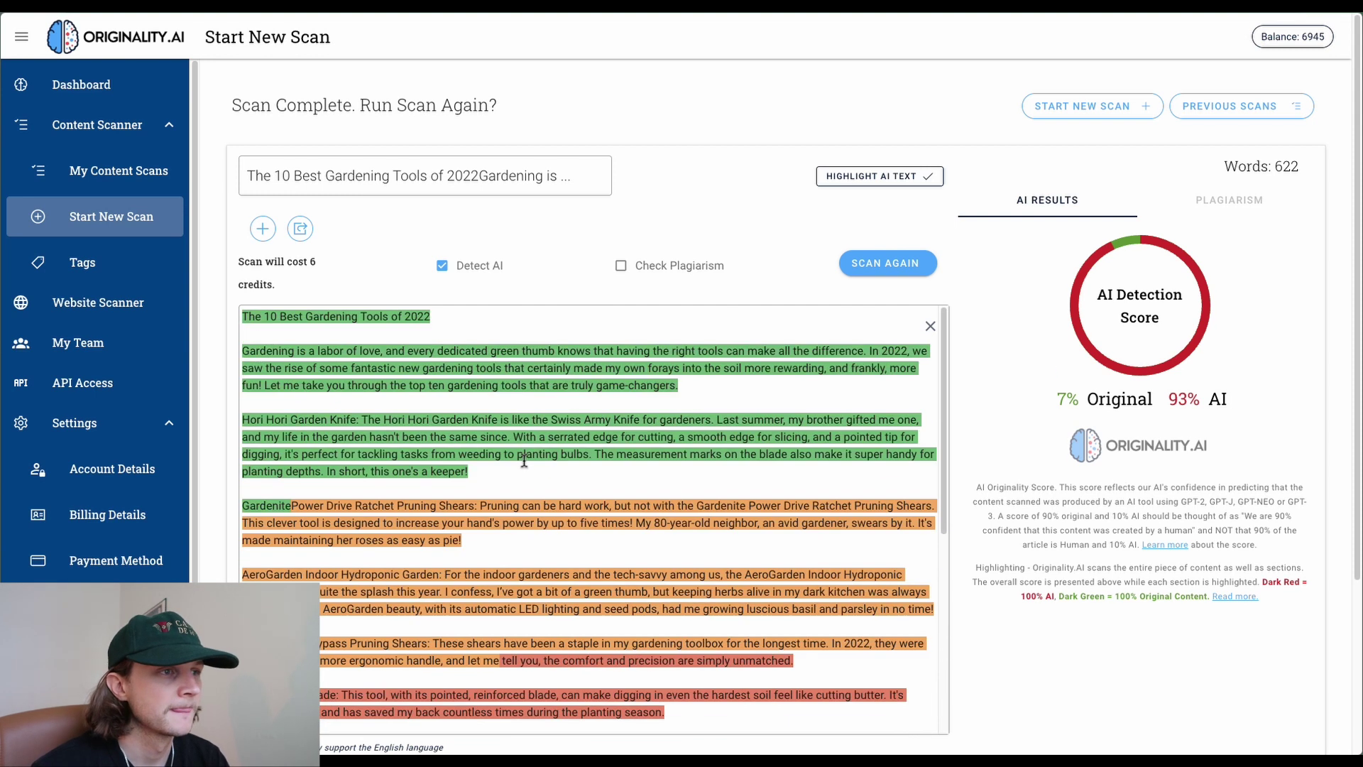
left_click_drag(497, 468, 242, 315)
left_click(483, 457)
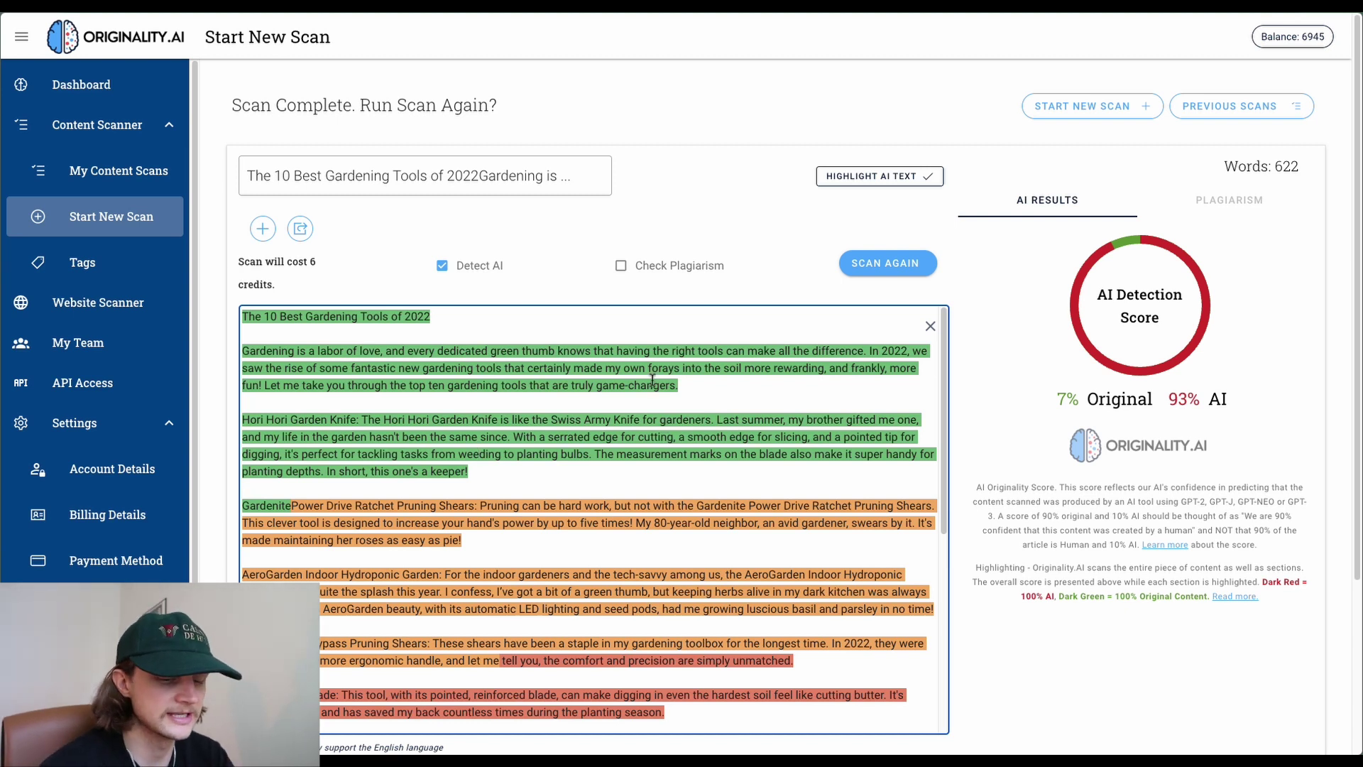
Ask GPT-4 to 'write me a paragraph about gardening' and select the finished reply
key("alt+Tab")
key("alt+Tab")
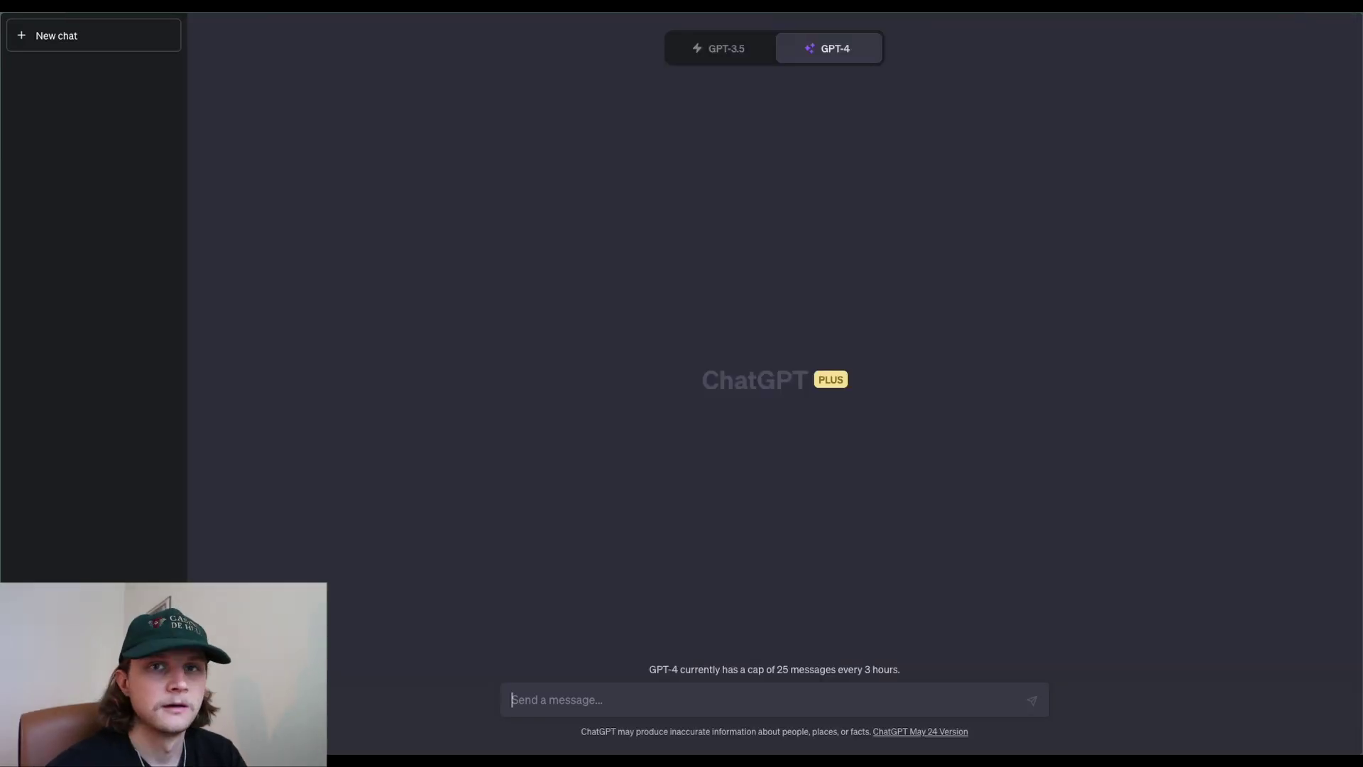
type("wri")
key("BackSpace")
key("BackSpace")
key("BackSpace")
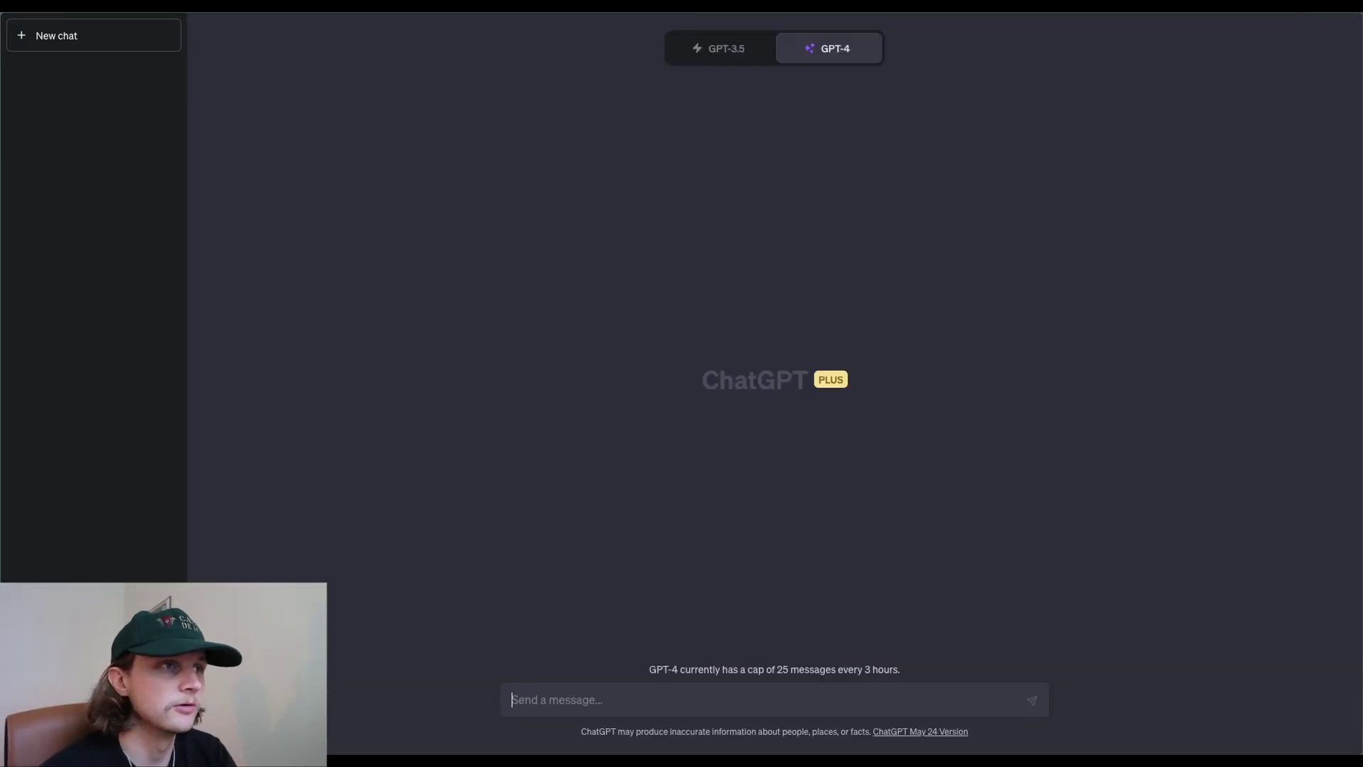
type("write me a paragraph about gardening")
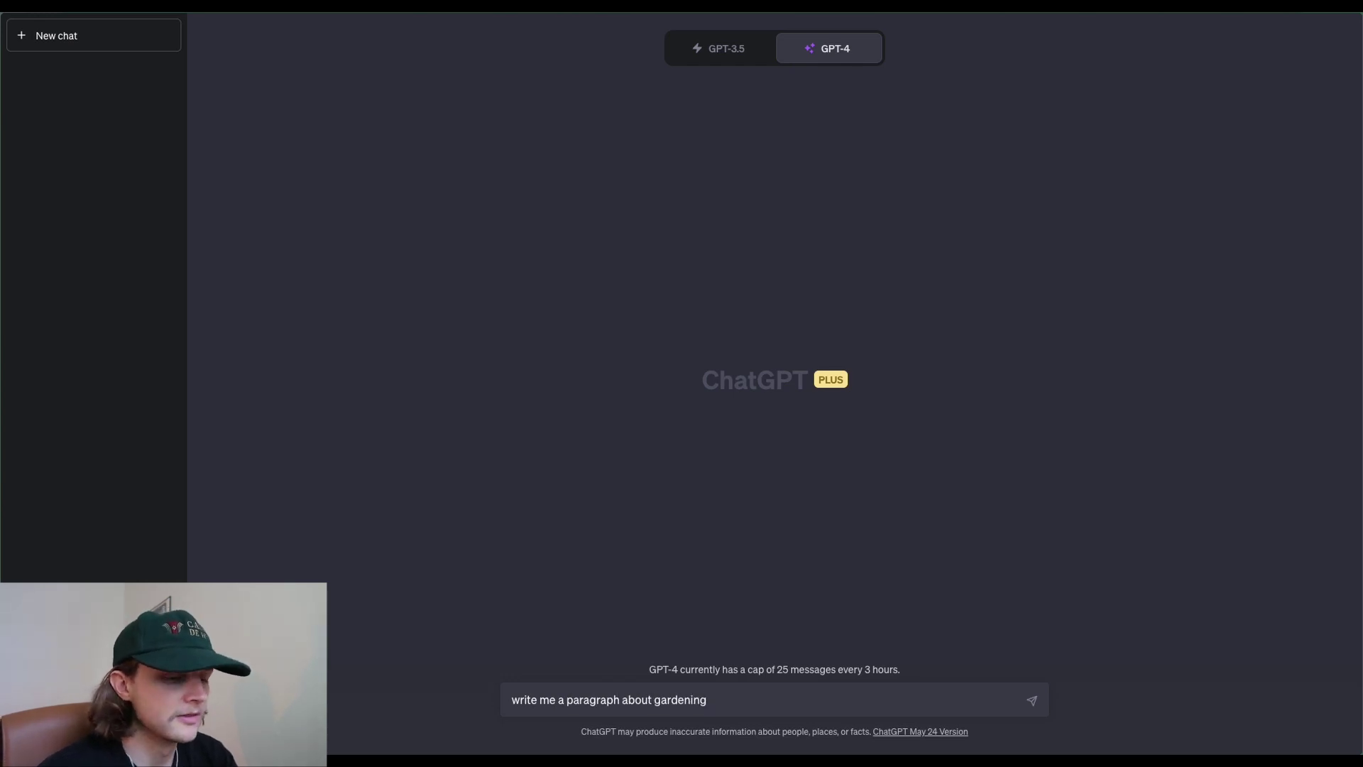
key("Return")
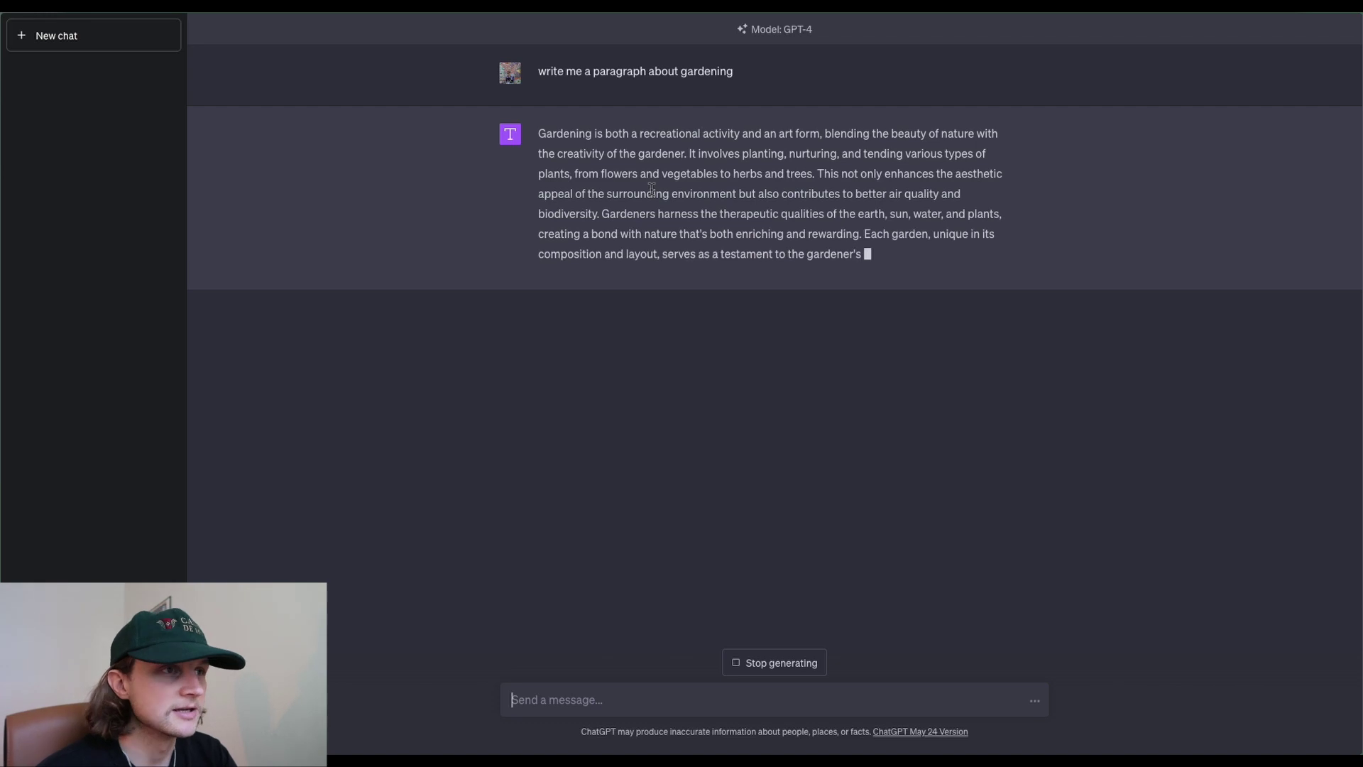
left_click_drag(912, 297, 542, 134)
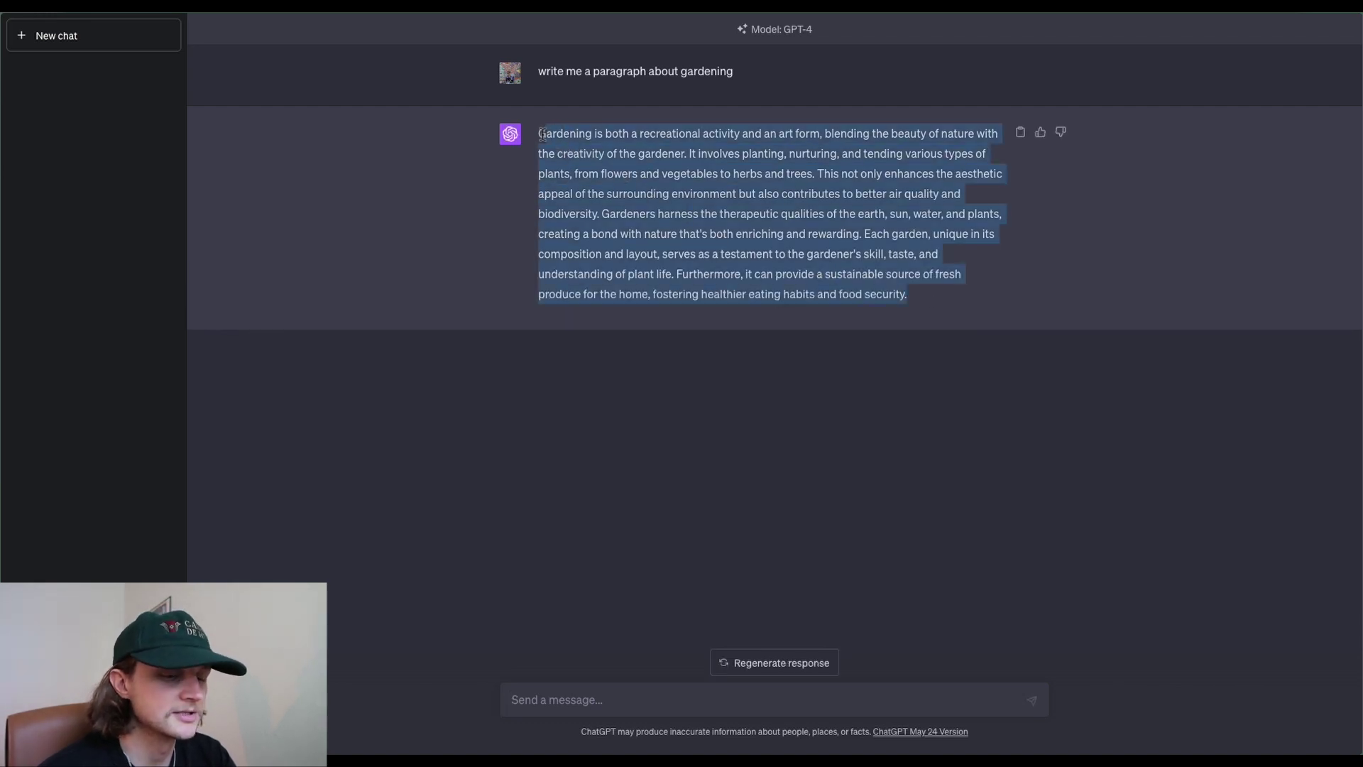
Paraphrase the 123-word gardening paragraph in QuillBot Standard mode and select the 126-word output
key("ctrl+c")
key("alt+Tab")
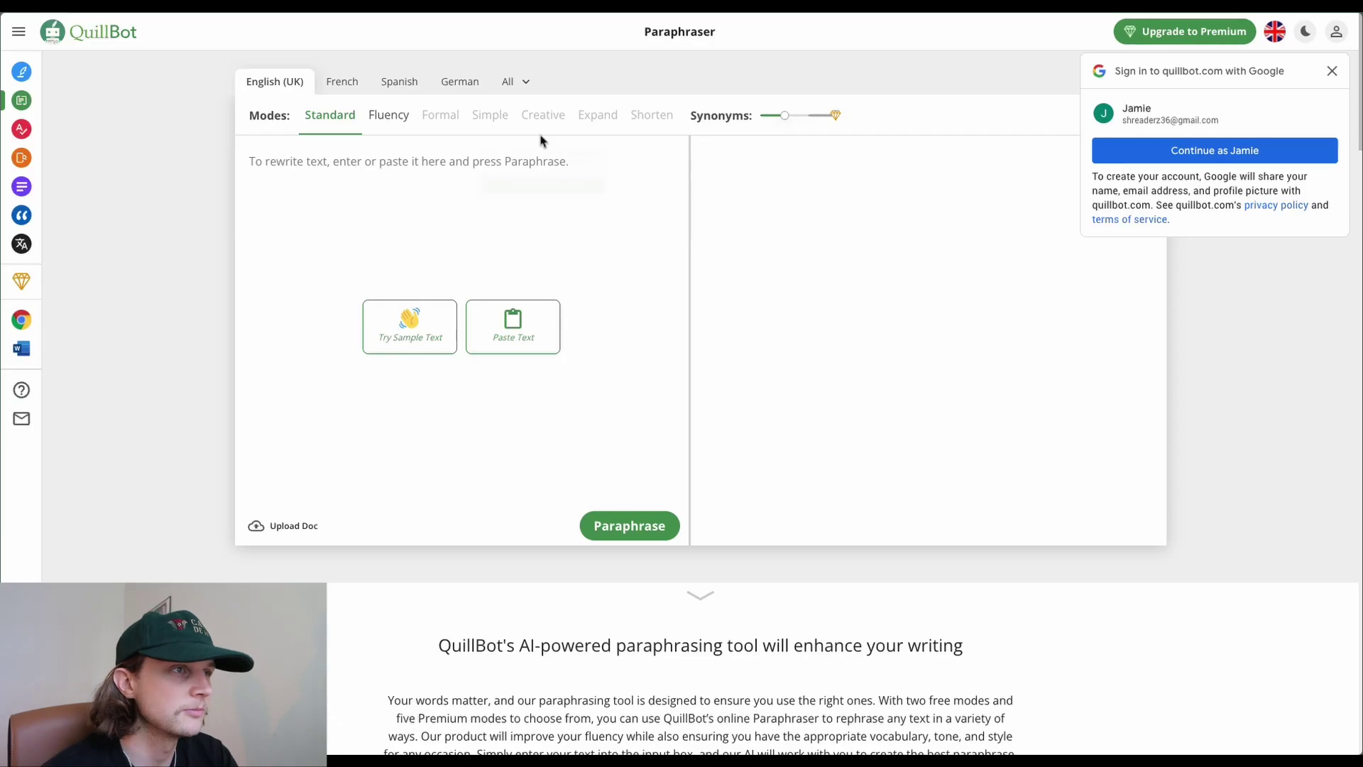
left_click(424, 192)
key("ctrl+v")
left_click(635, 527)
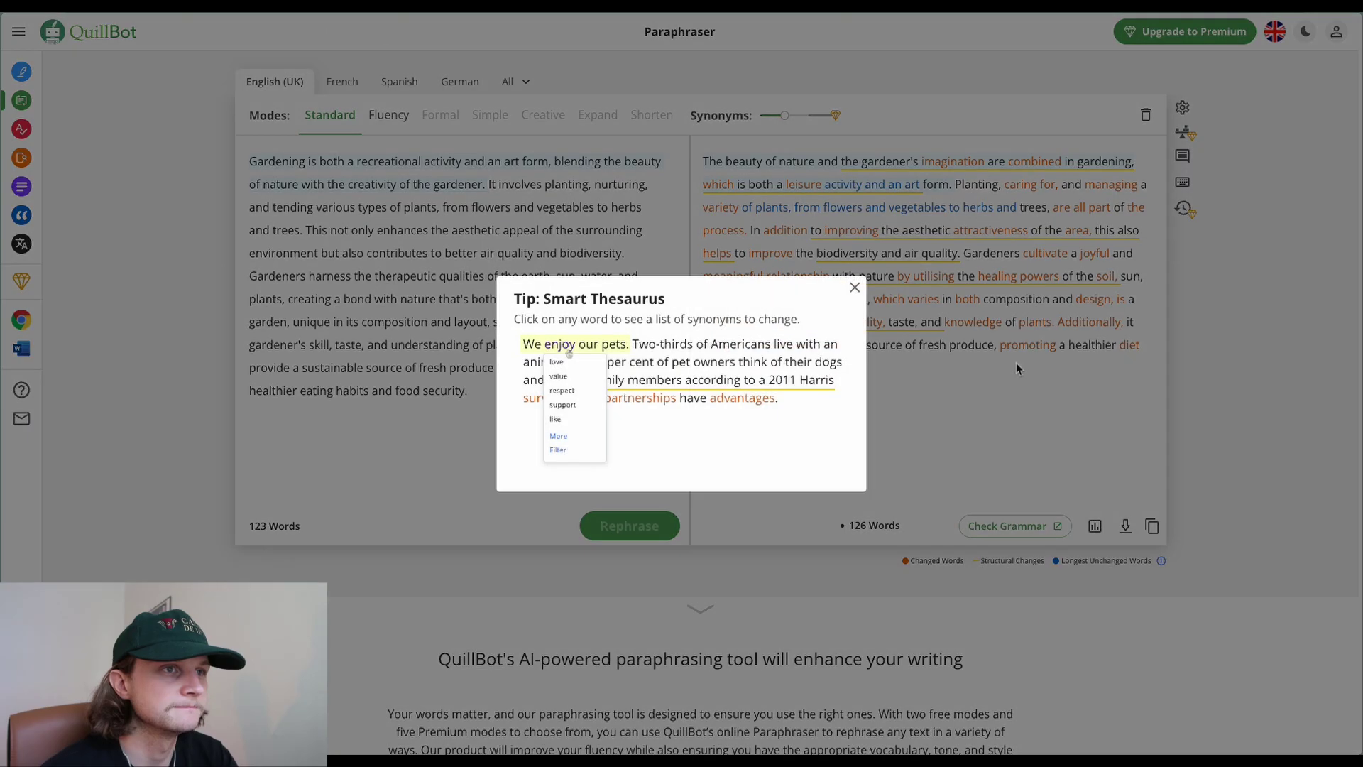
left_click(855, 287)
left_click_drag(854, 390, 696, 160)
key("ctrl+c")
key("alt+Tab")
key("alt+Tab")
key("alt+Tab")
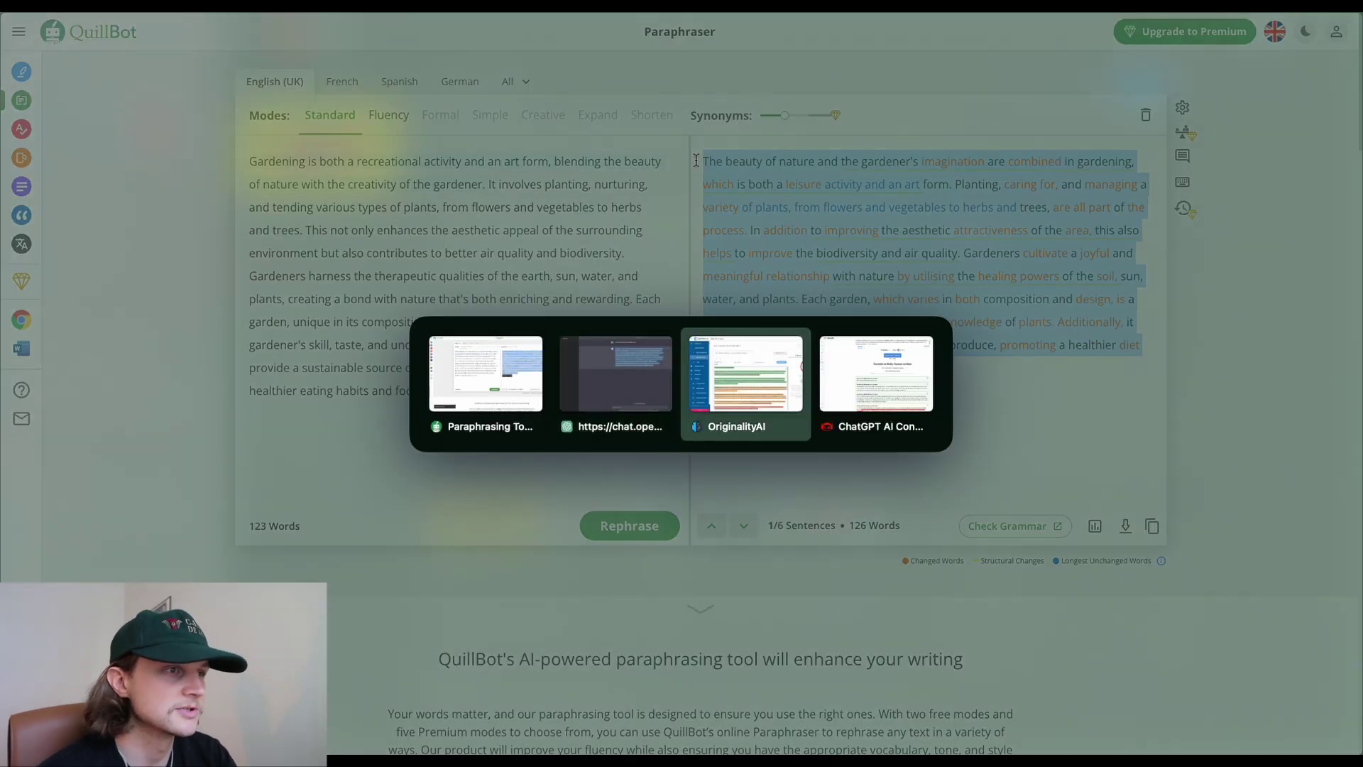
Replace the old article in Smodin with the paraphrased paragraph and run AI detection
scroll(606, 276, "up", 5)
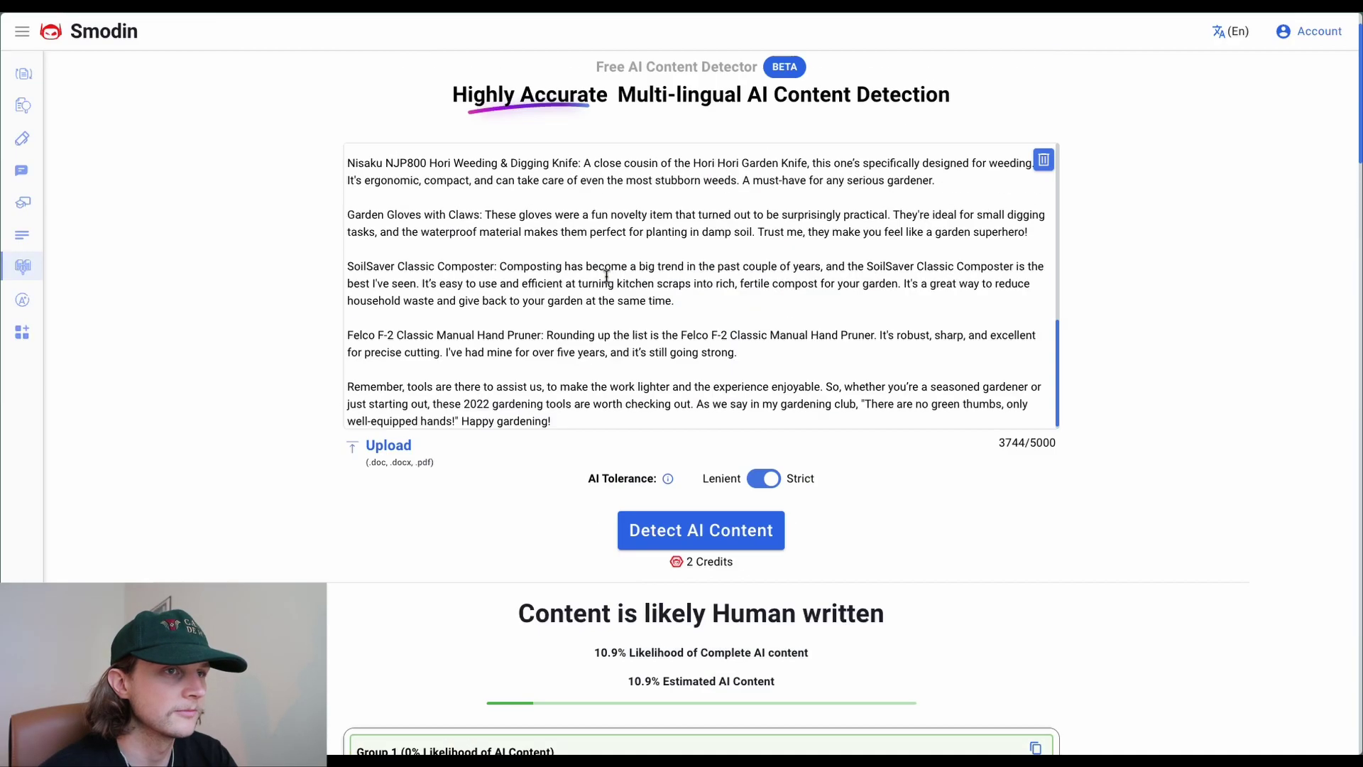
left_click(788, 403)
key("ctrl+a")
key("ctrl+v")
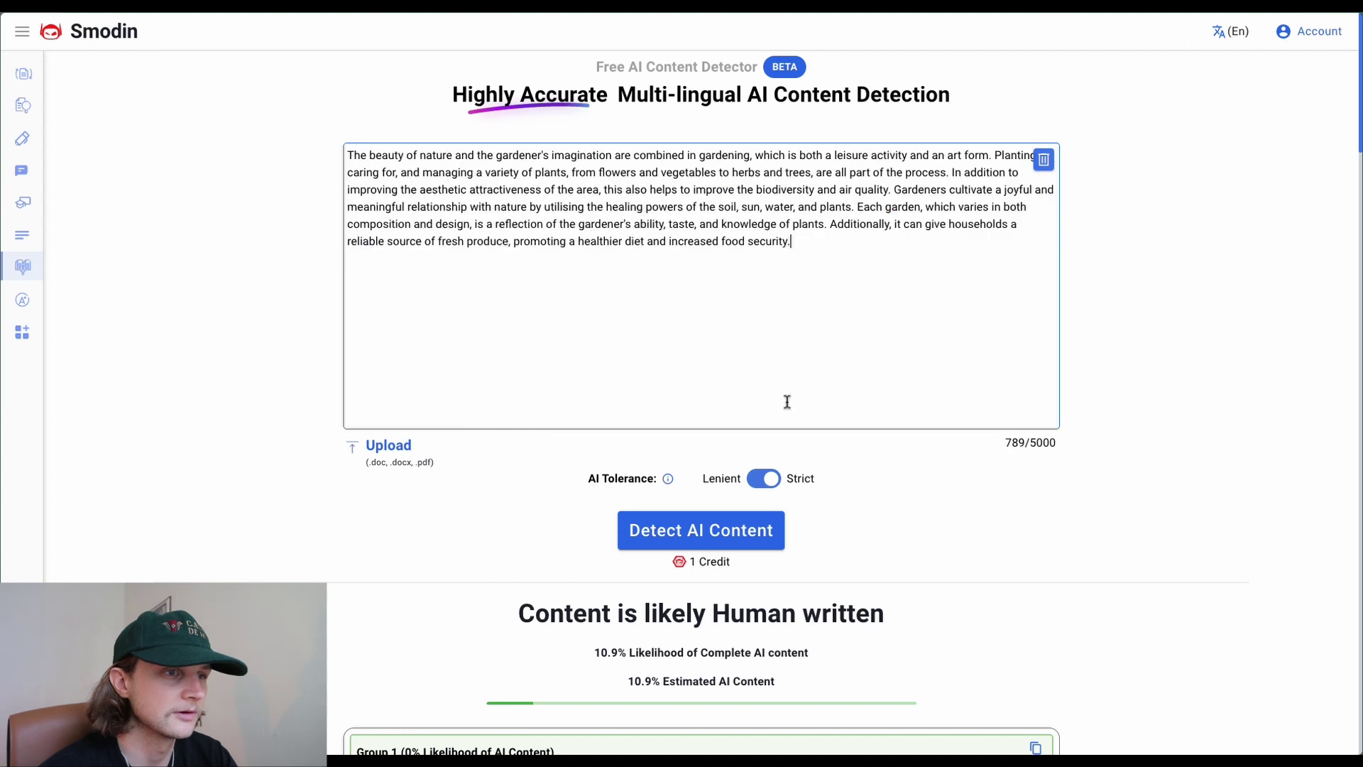
left_click(738, 537)
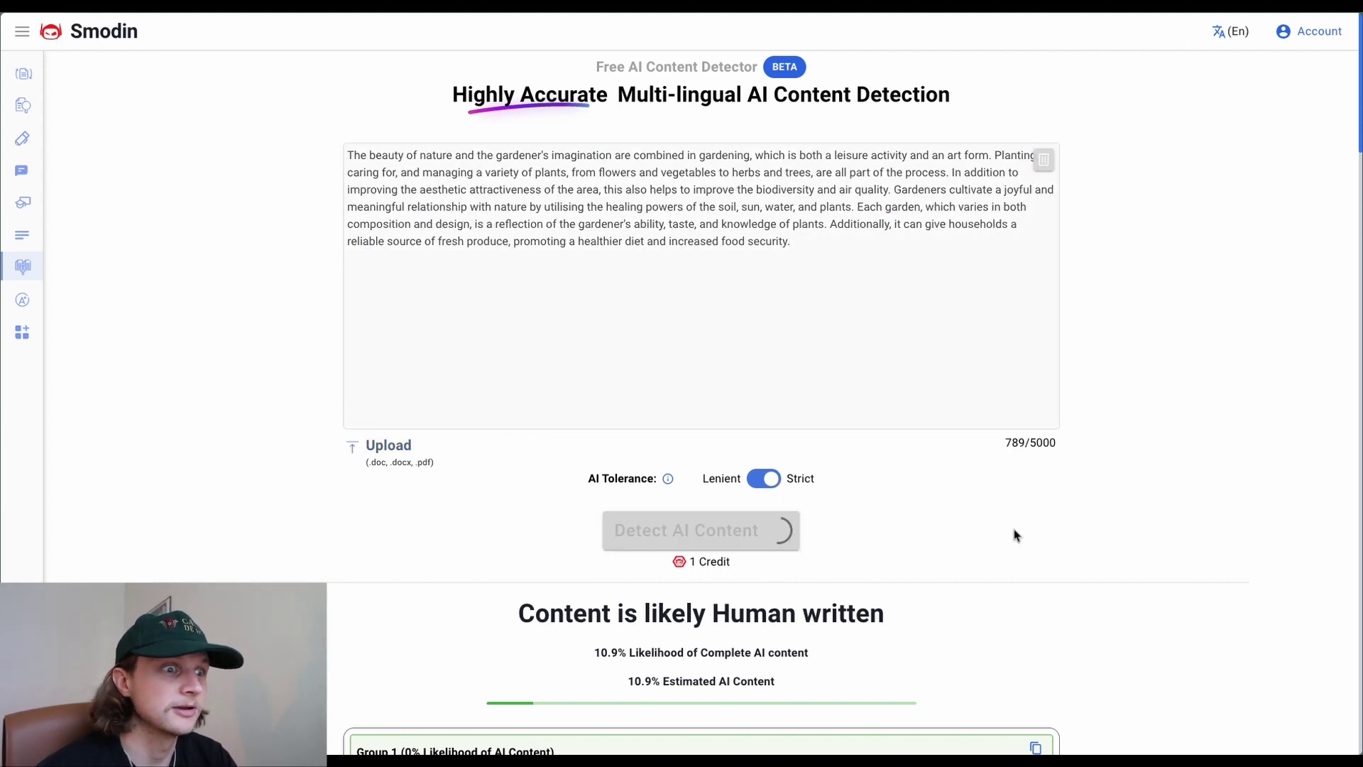
Review Smodin's verdict: likely AI written, with 100% AI likelihood
scroll(1019, 534, "down", 4)
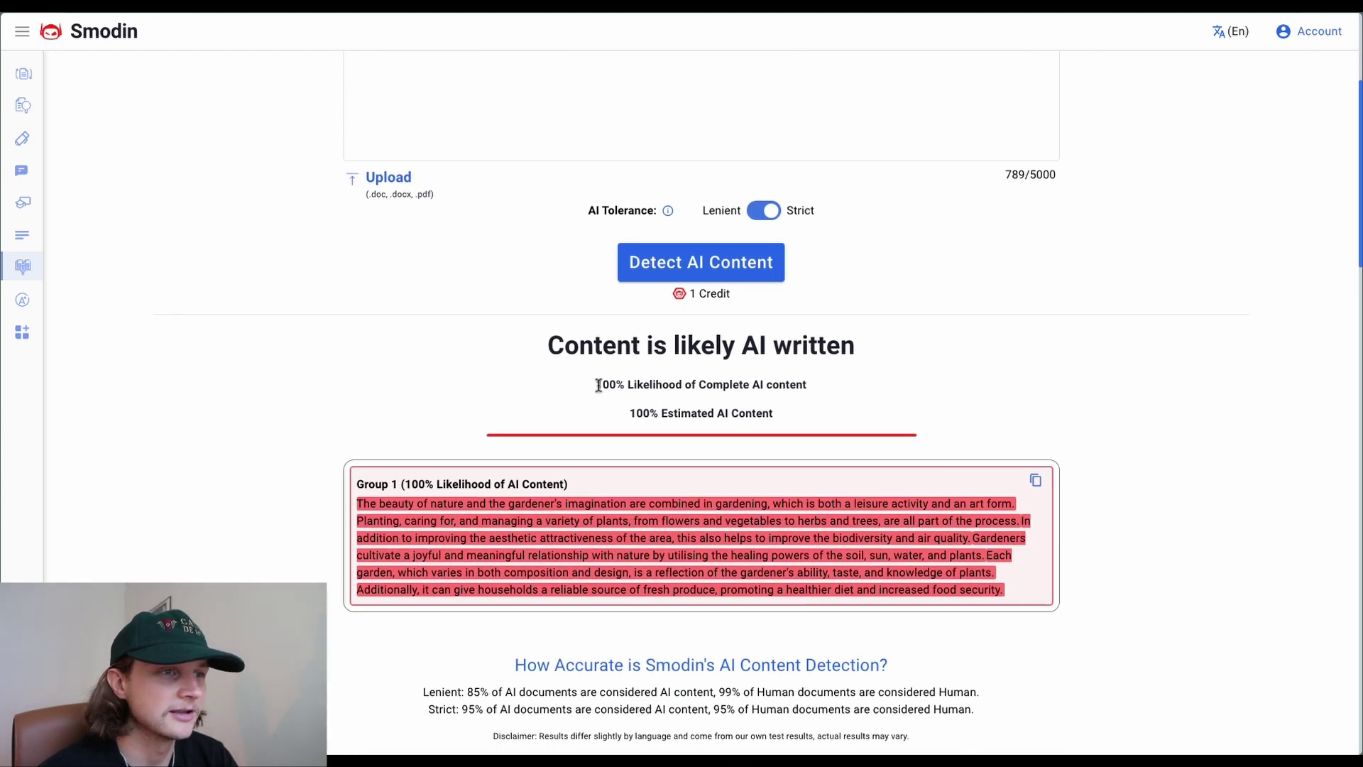
left_click_drag(599, 384, 626, 385)
left_click(816, 397)
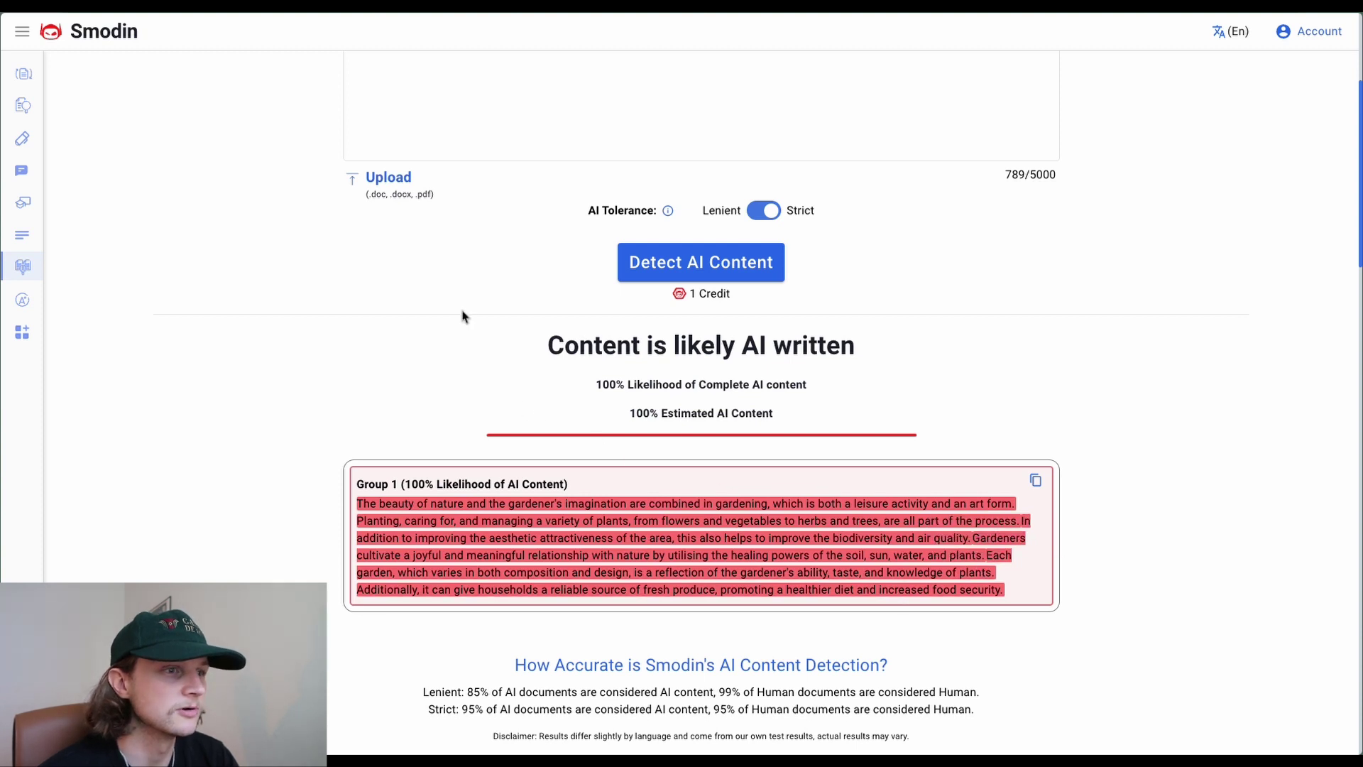
scroll(277, 249, "up", 4)
scroll(292, 369, "down", 6)
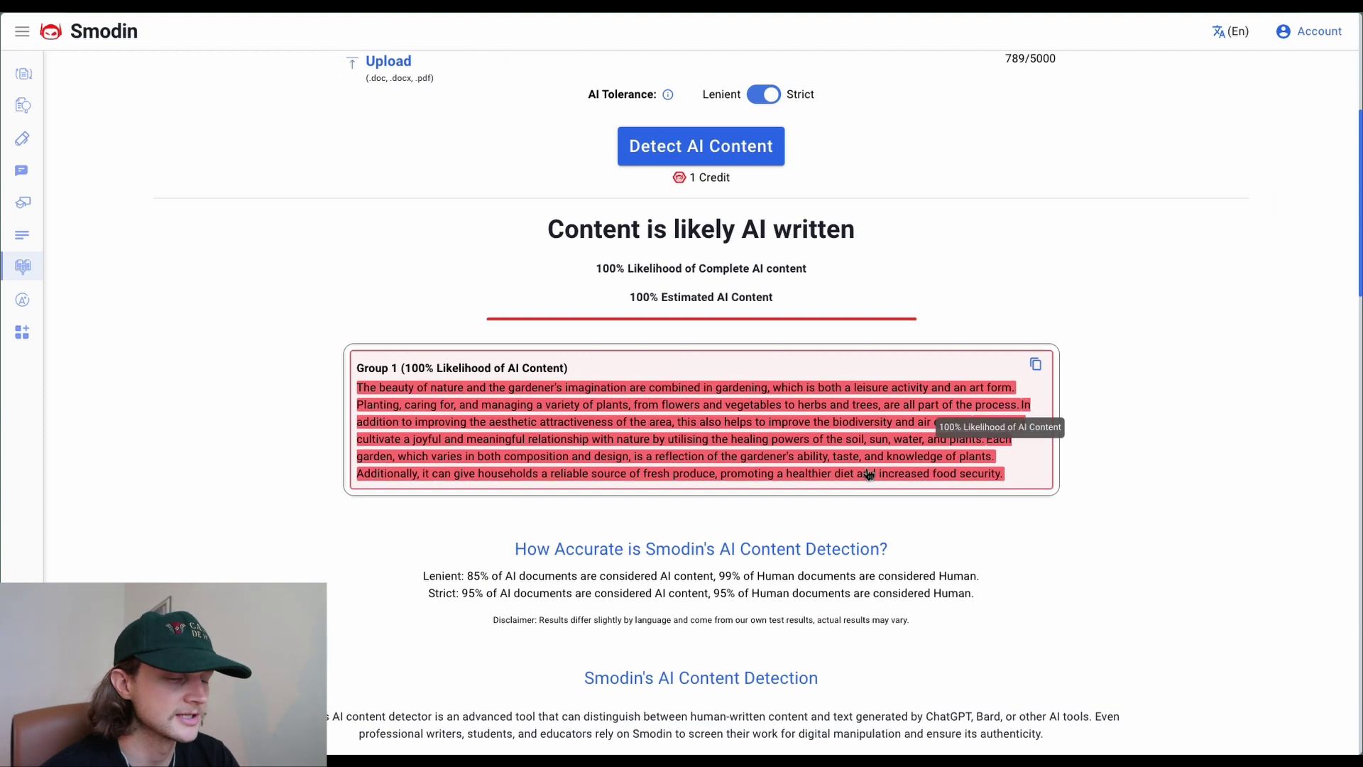
scroll(432, 365, "up", 4)
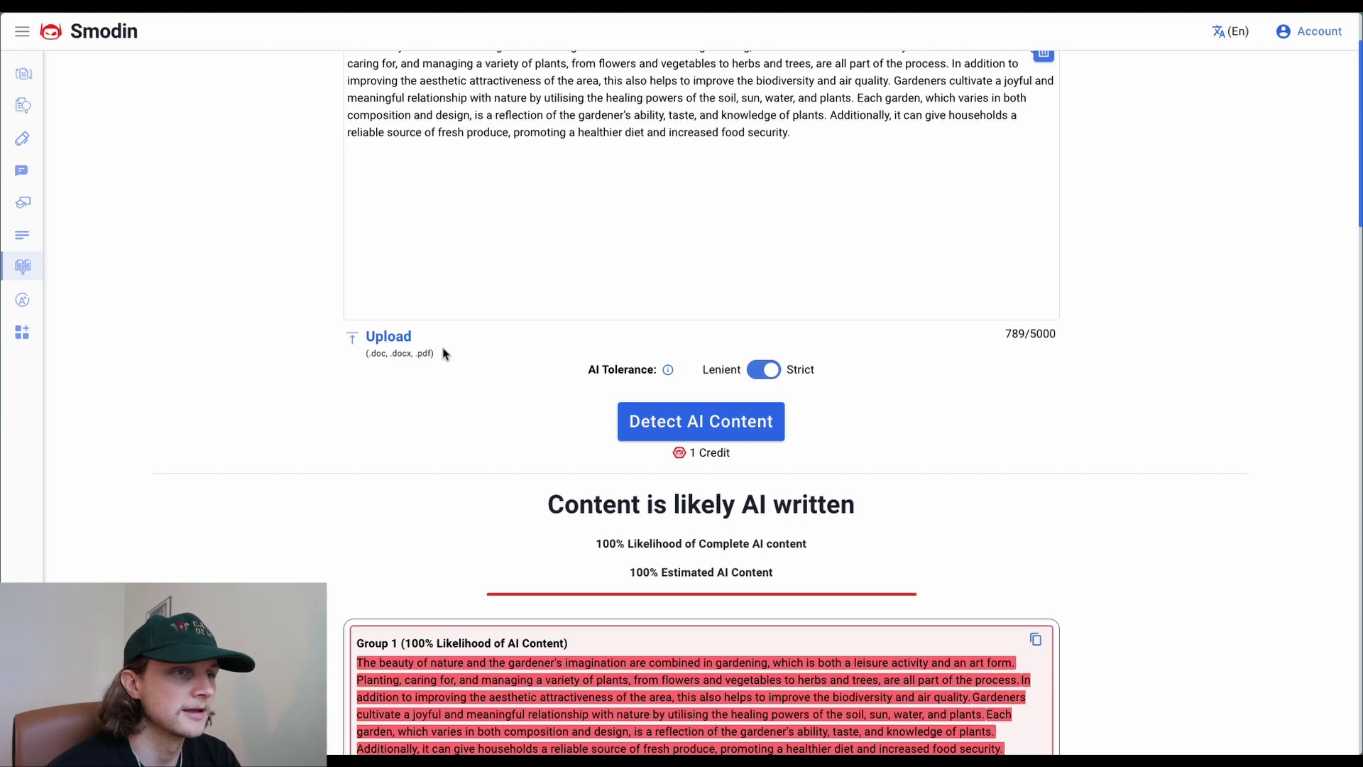
Start a new Originality.AI scan with the 126-word paraphrased paragraph pasted in
key("alt+Tab")
key("alt+Tab")
key("alt+Tab")
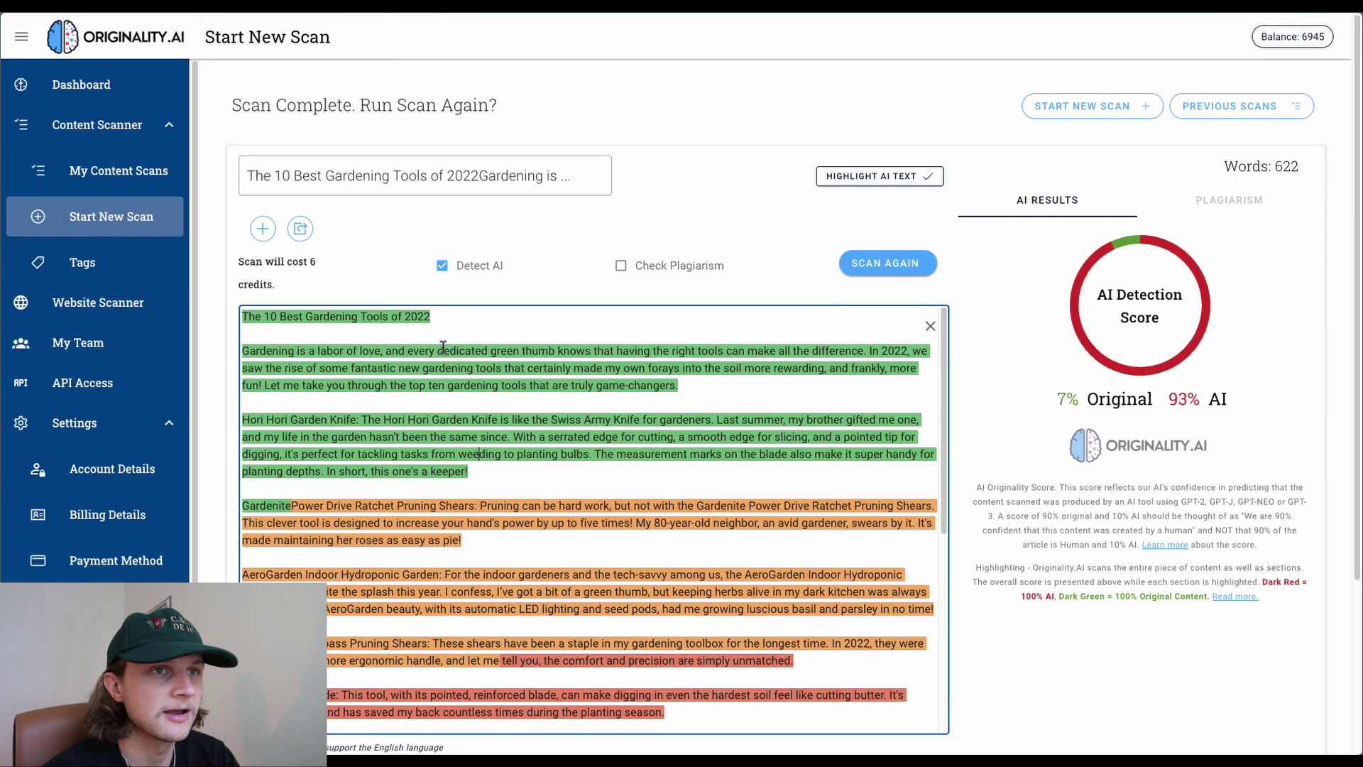
left_click(1129, 105)
key("ctrl+v")
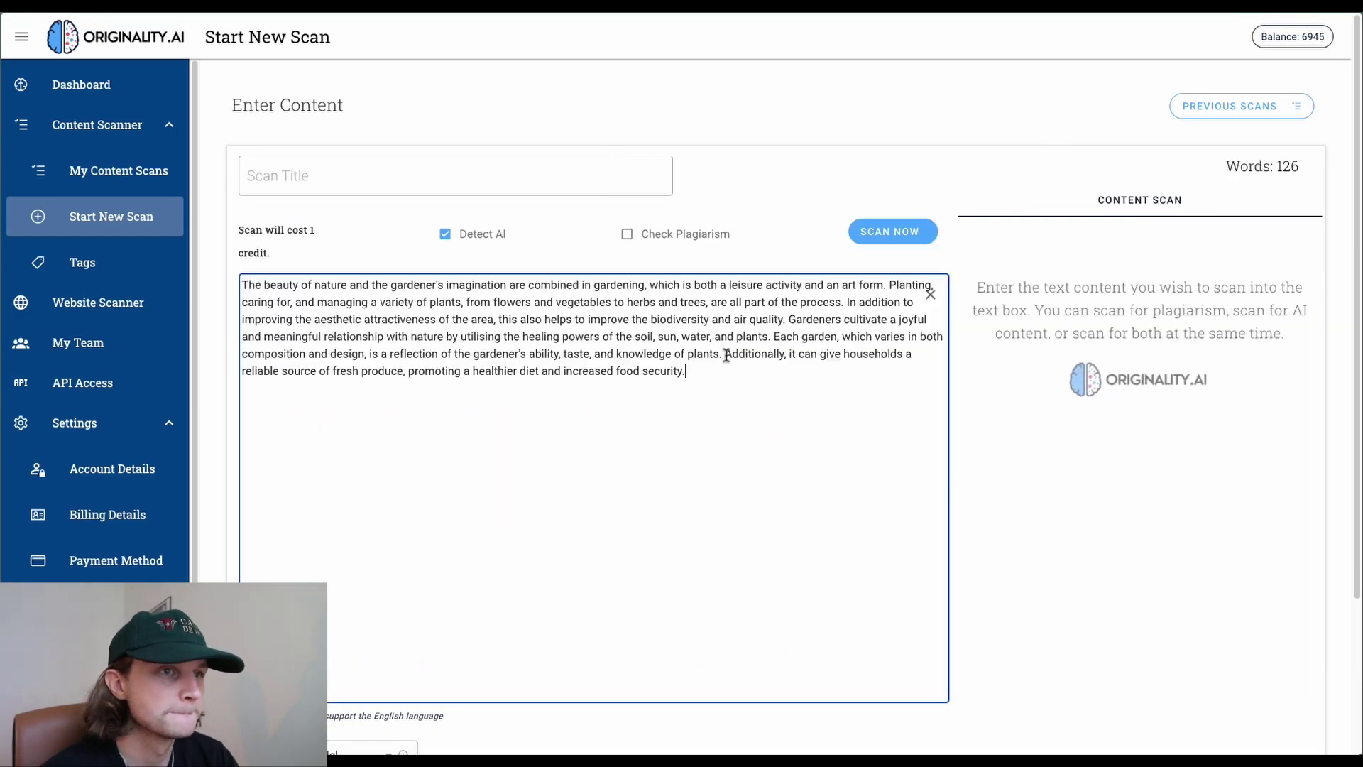
left_click(869, 233)
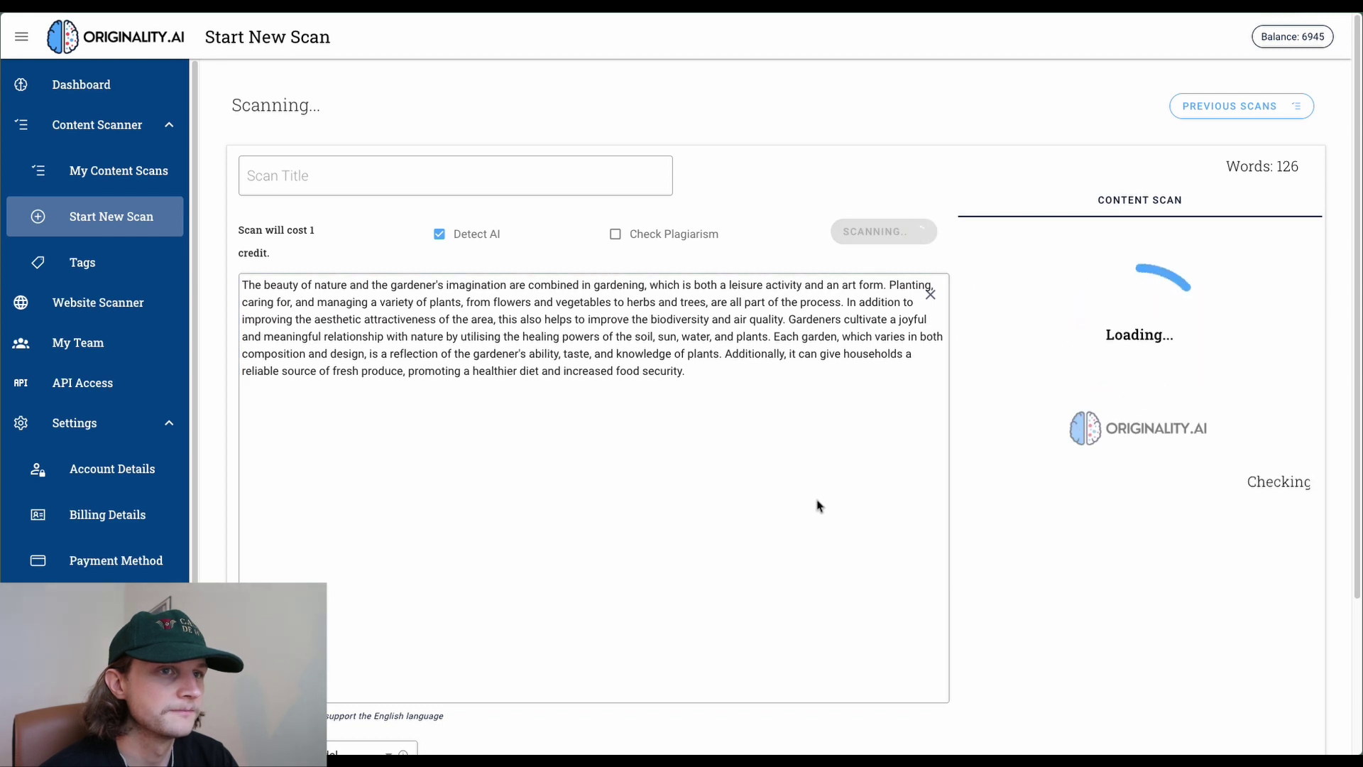